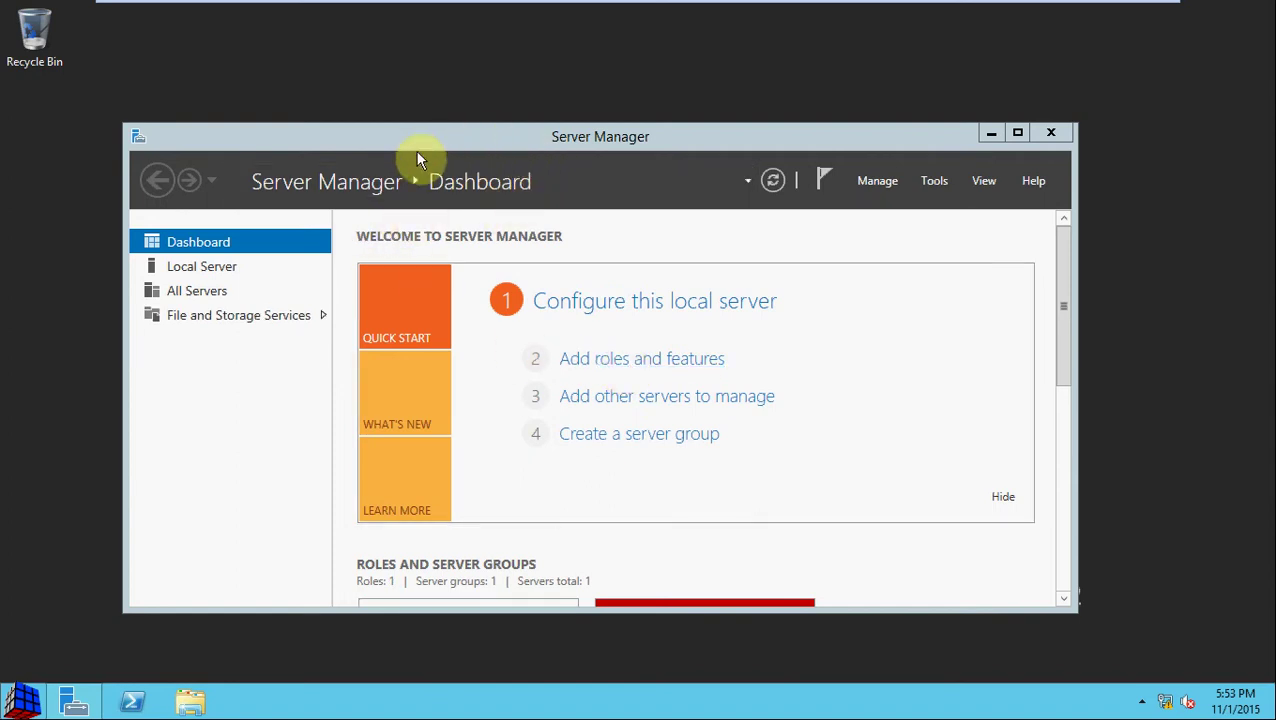
# Step: Start a role-based install on the local server and select Active Directory Domain Services with its management tools
pyautogui.click(624, 367)
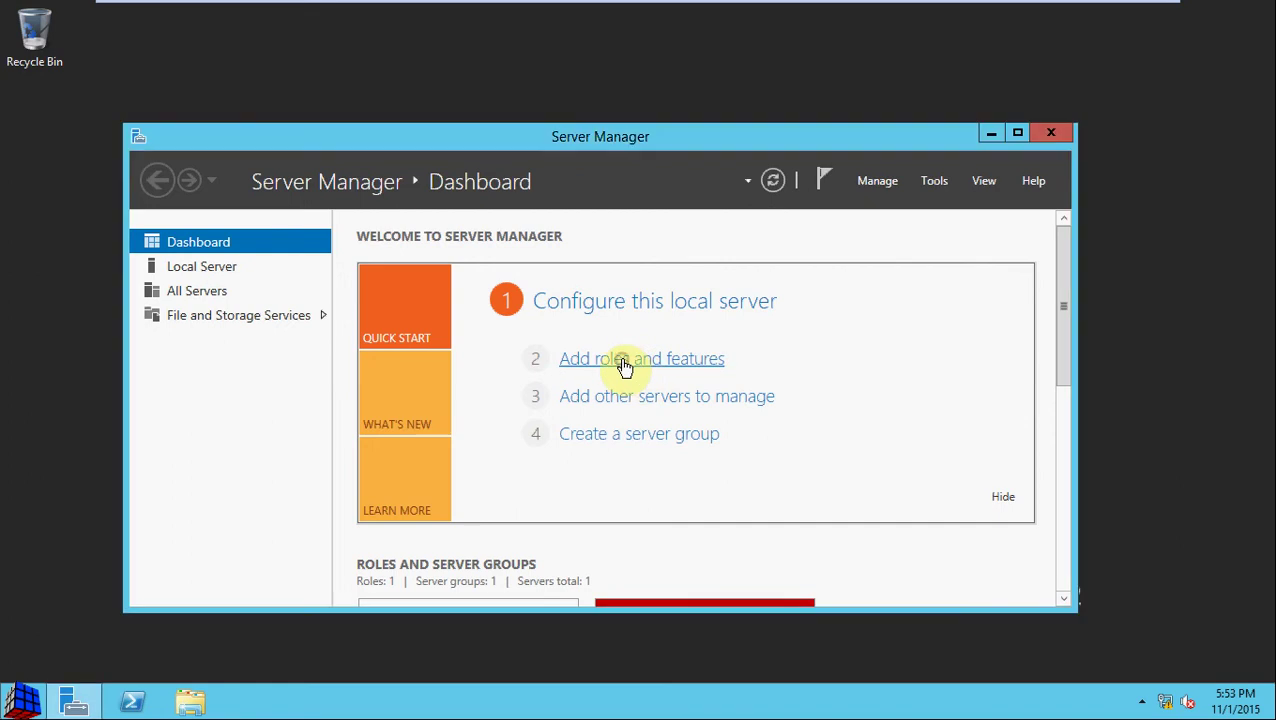
pyautogui.click(624, 367)
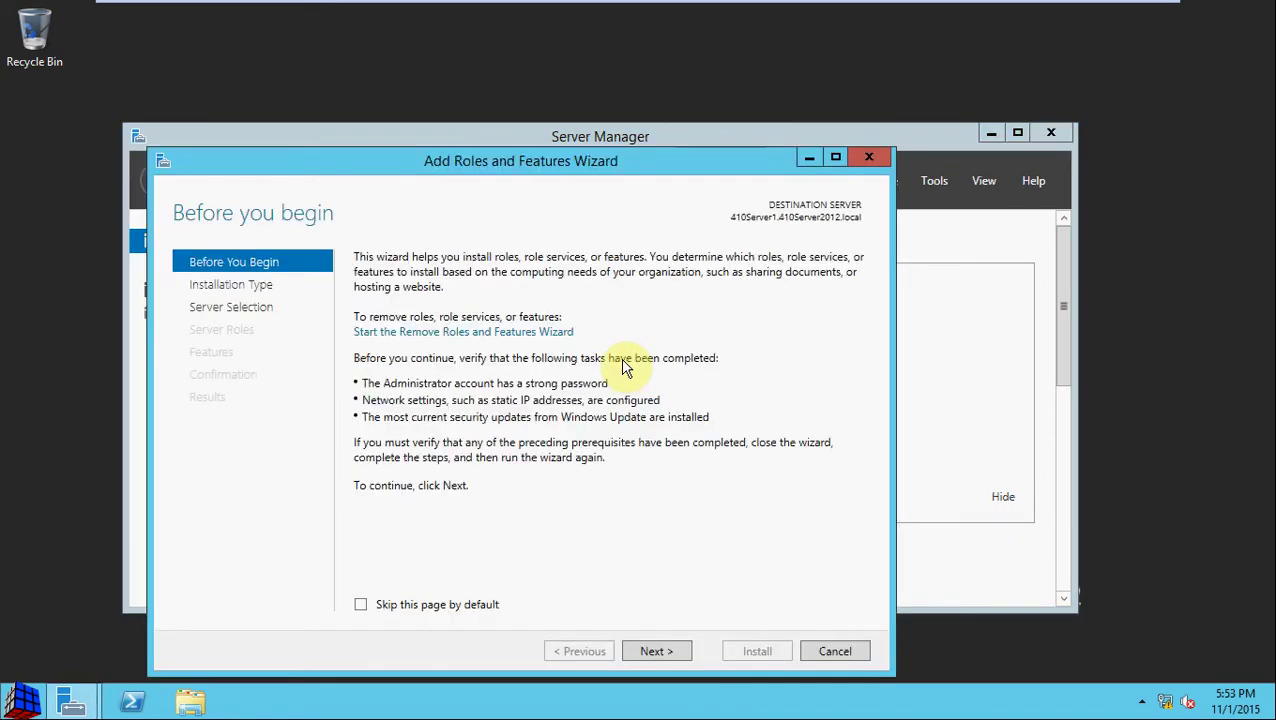
pyautogui.click(661, 650)
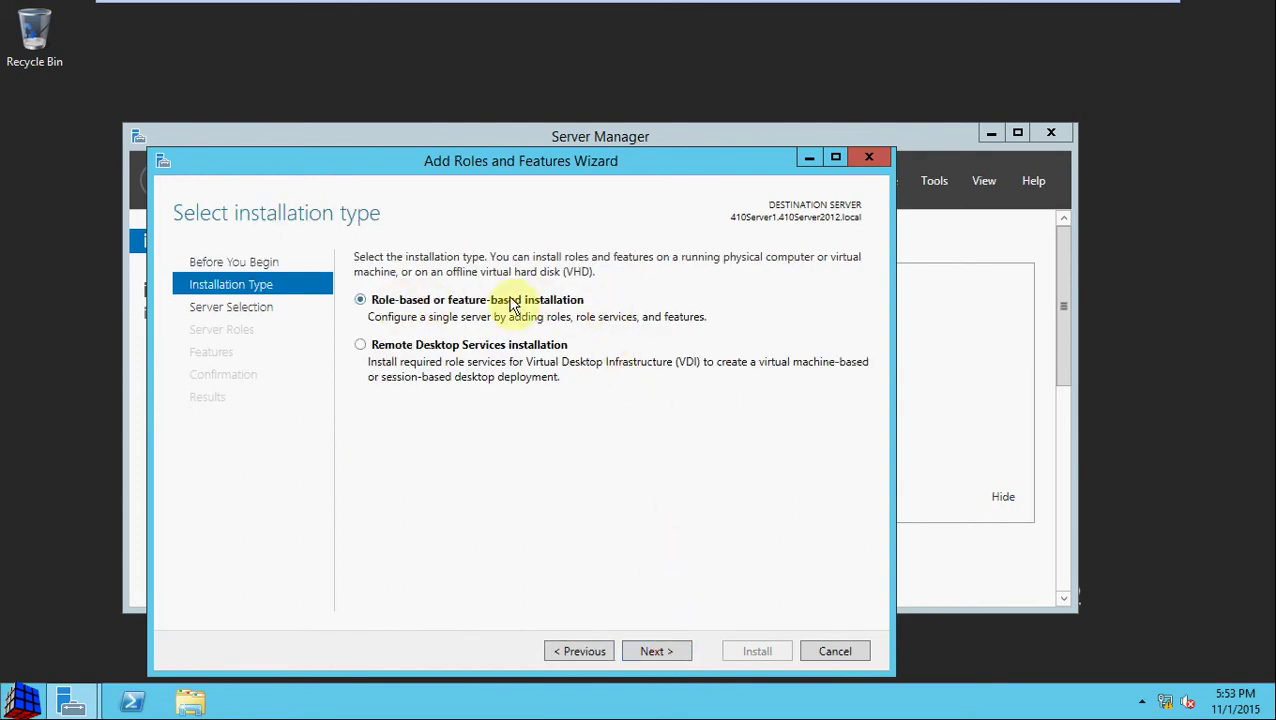
pyautogui.click(676, 650)
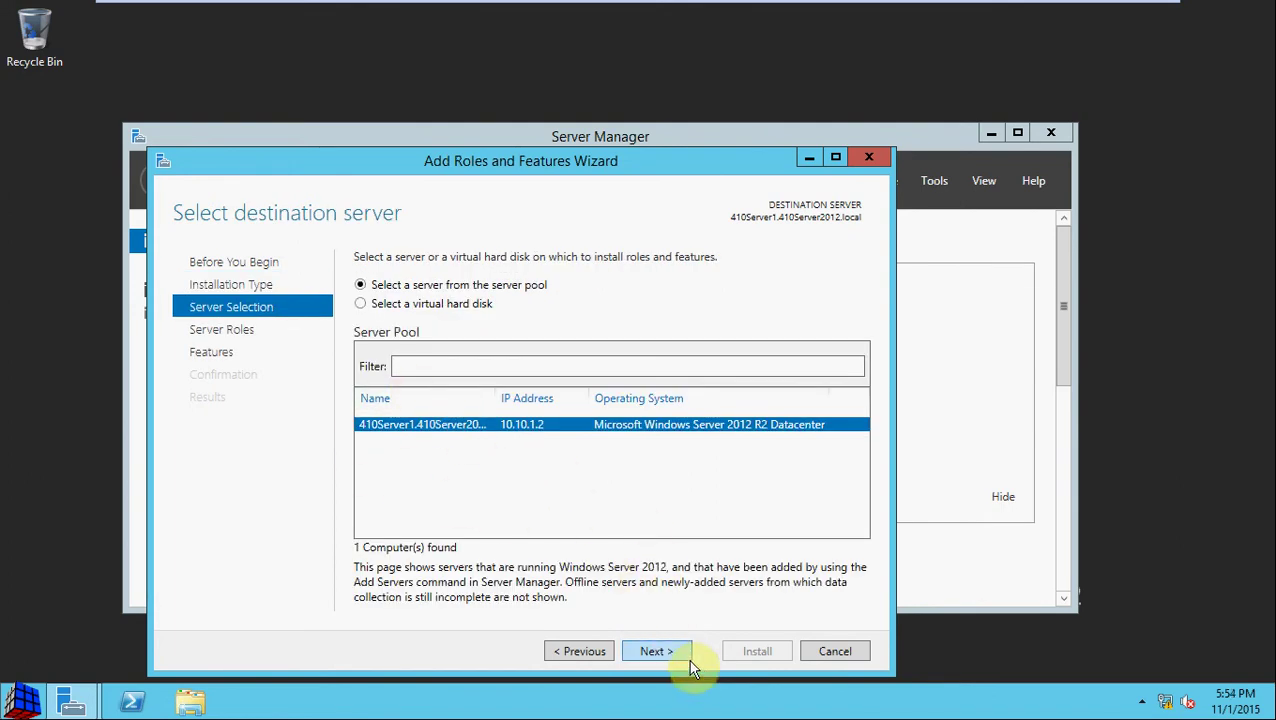
pyautogui.click(657, 651)
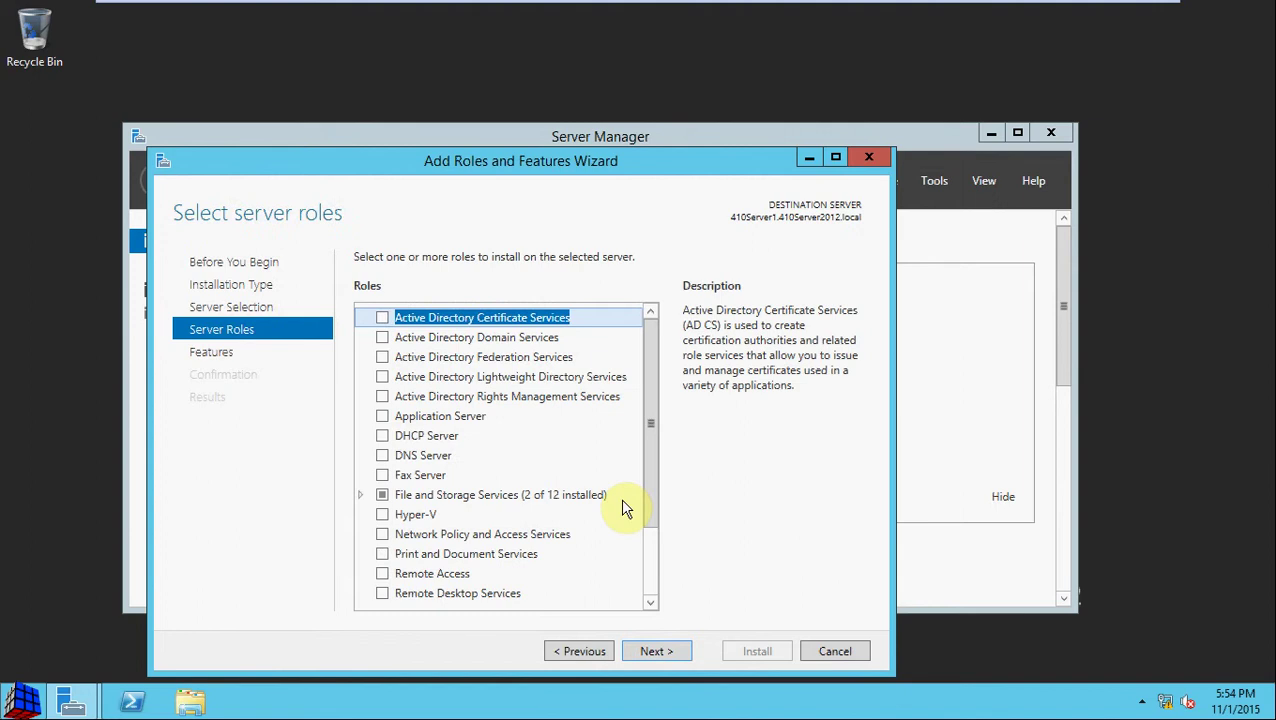
pyautogui.click(382, 338)
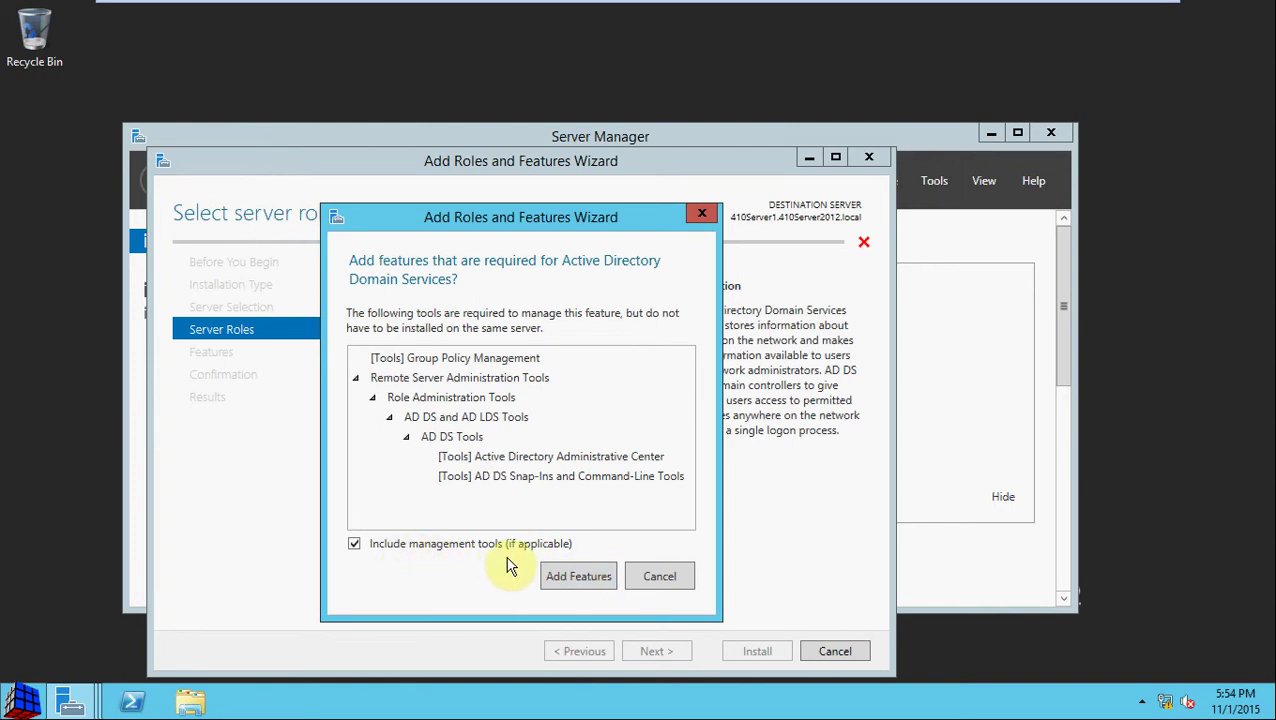
pyautogui.click(592, 576)
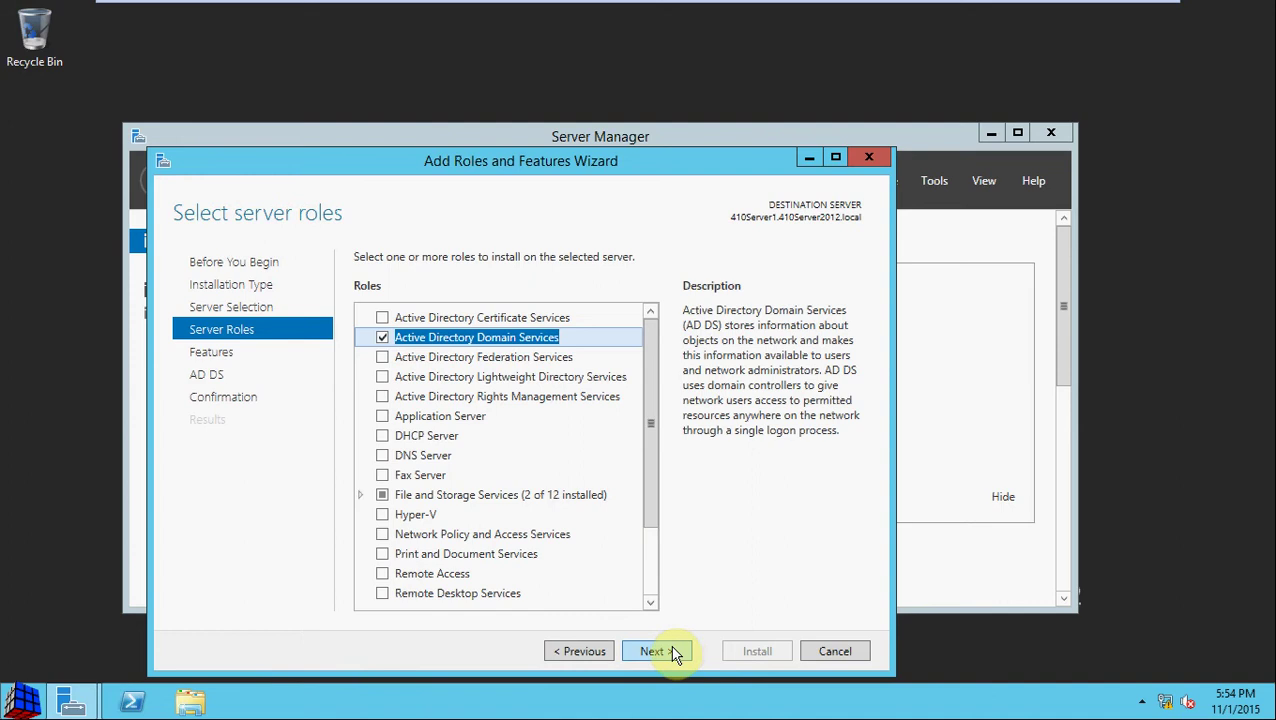
# Step: Keep the default features, reach the AD DS confirmation page, and enable automatic restart
pyautogui.click(672, 652)
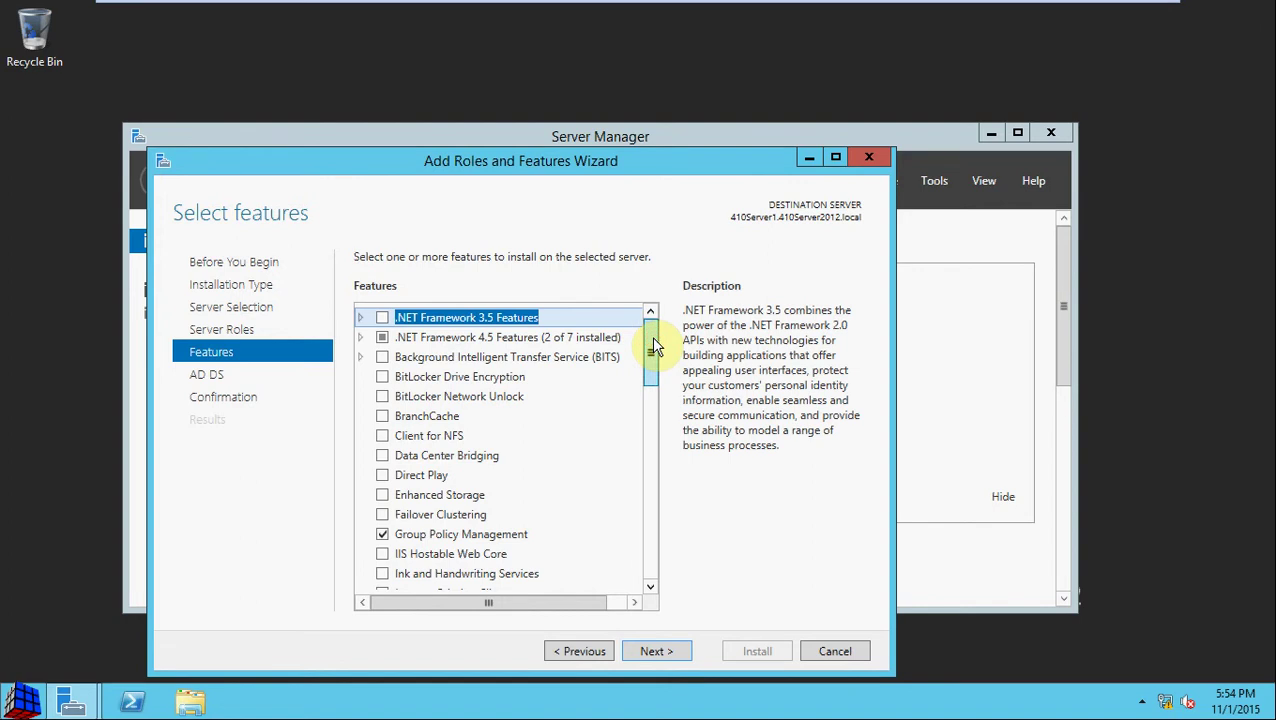
pyautogui.moveTo(652, 345)
pyautogui.mouseDown()
pyautogui.moveTo(652, 559)
pyautogui.moveTo(660, 340)
pyautogui.mouseUp()
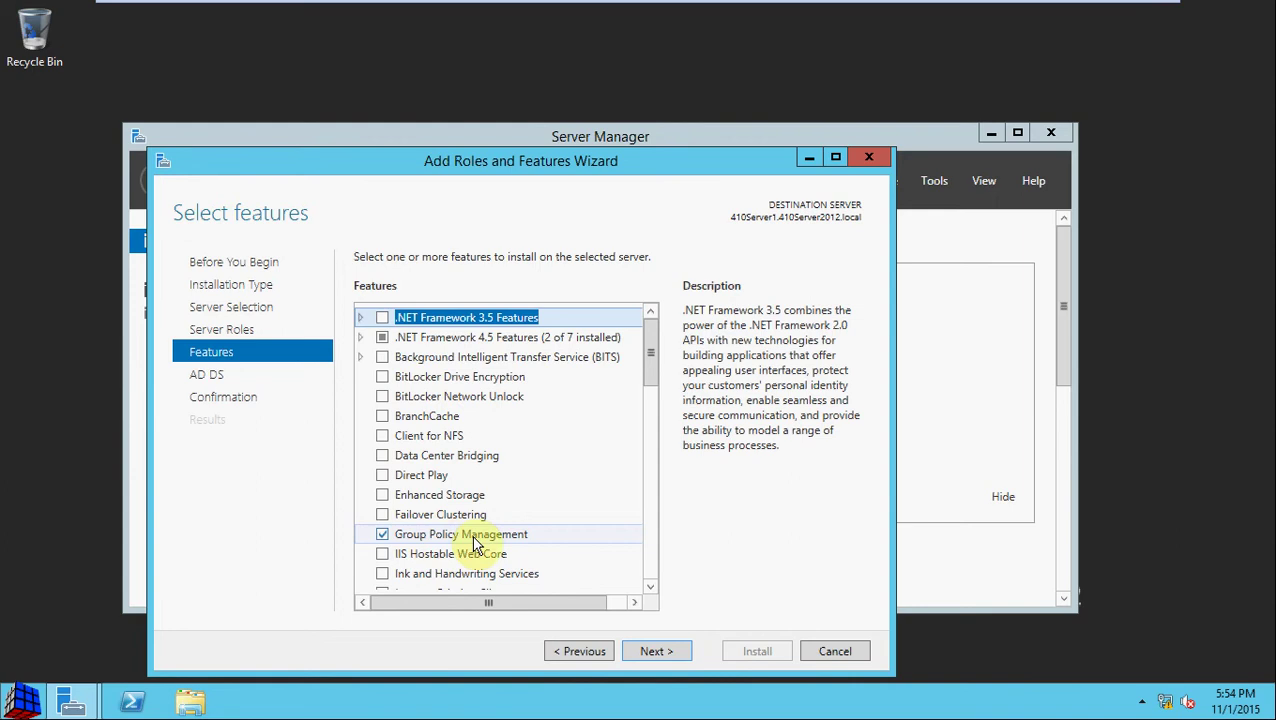
pyautogui.click(682, 651)
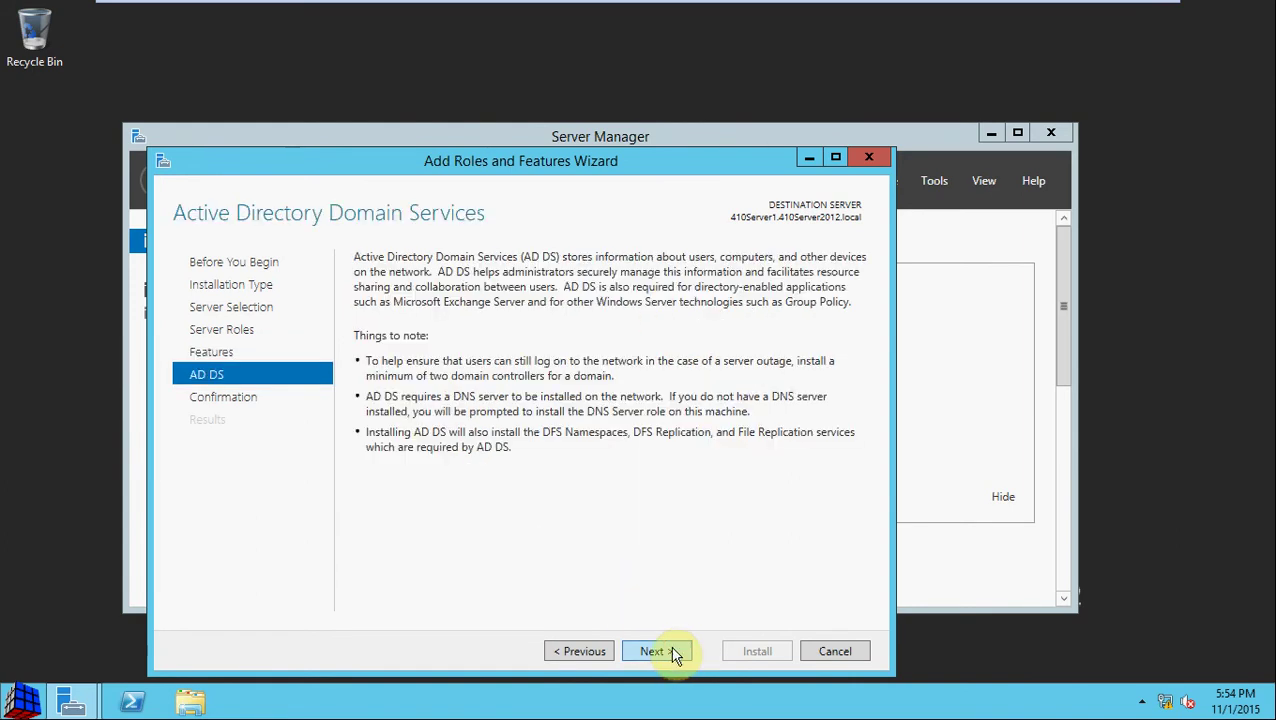
pyautogui.click(662, 651)
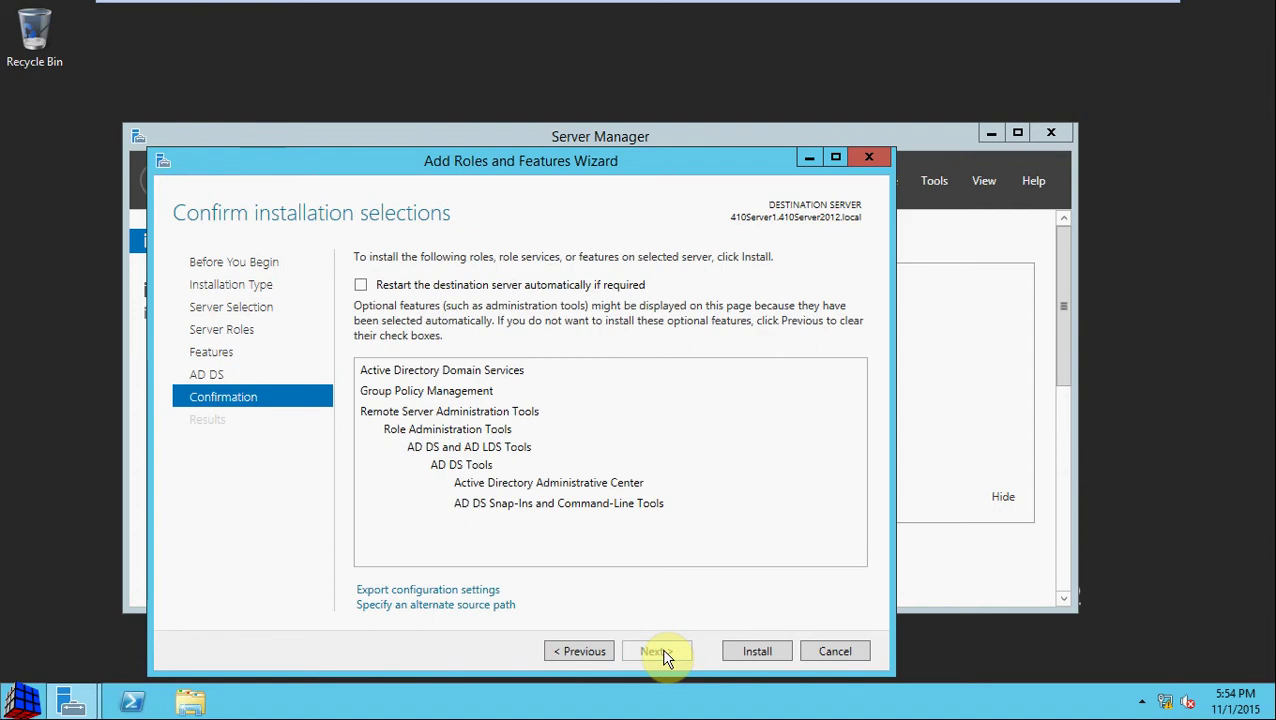
pyautogui.click(628, 286)
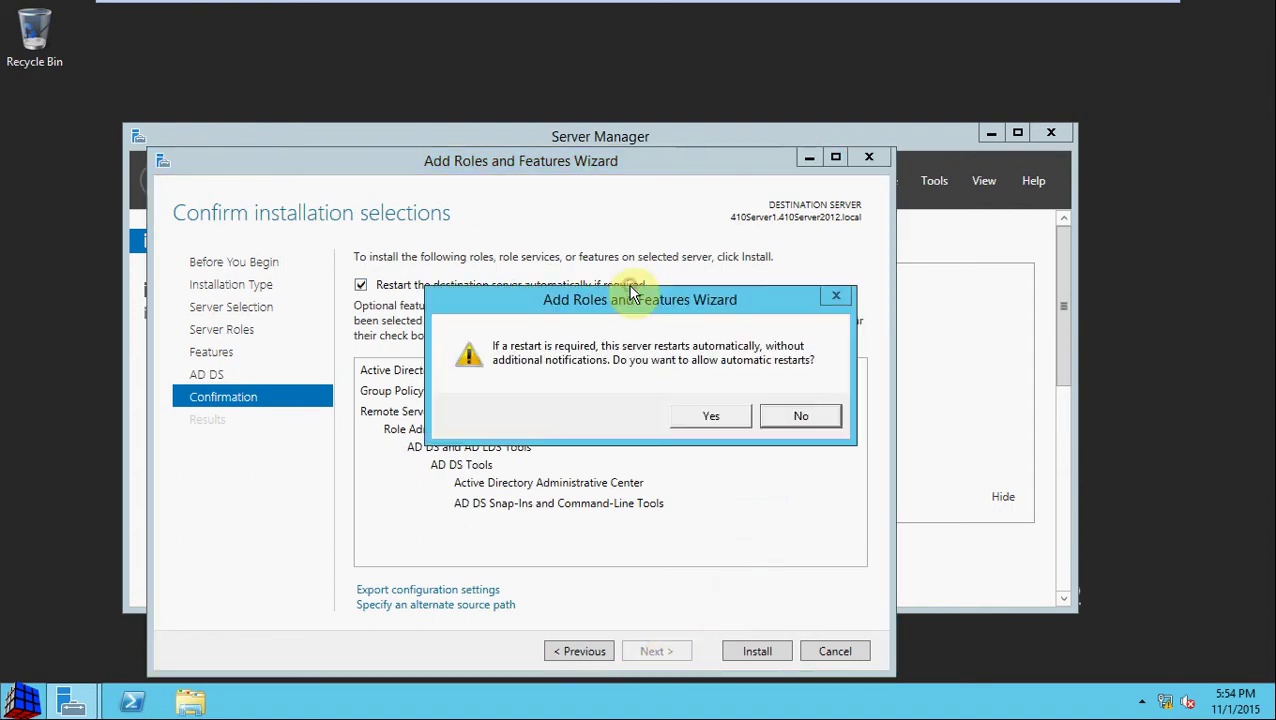
pyautogui.click(706, 416)
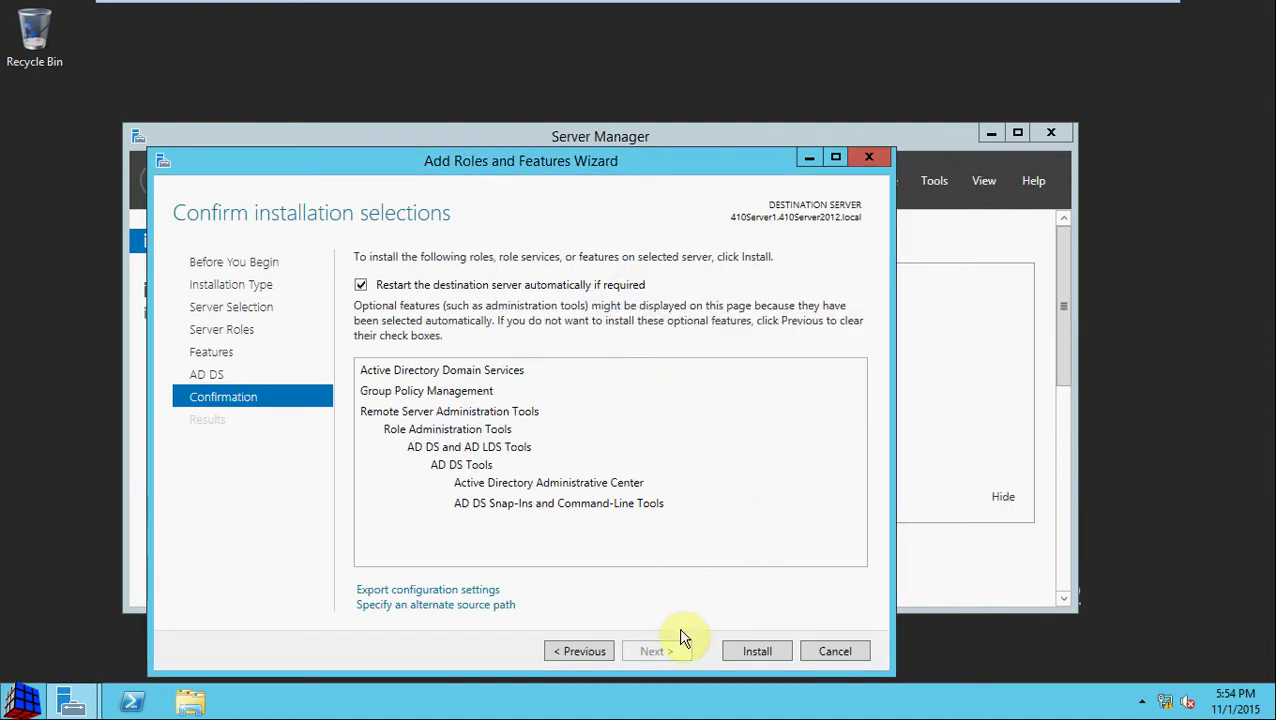
# Step: Install AD DS and its tools on 410Server1 and wait for the installation to succeed
pyautogui.click(762, 648)
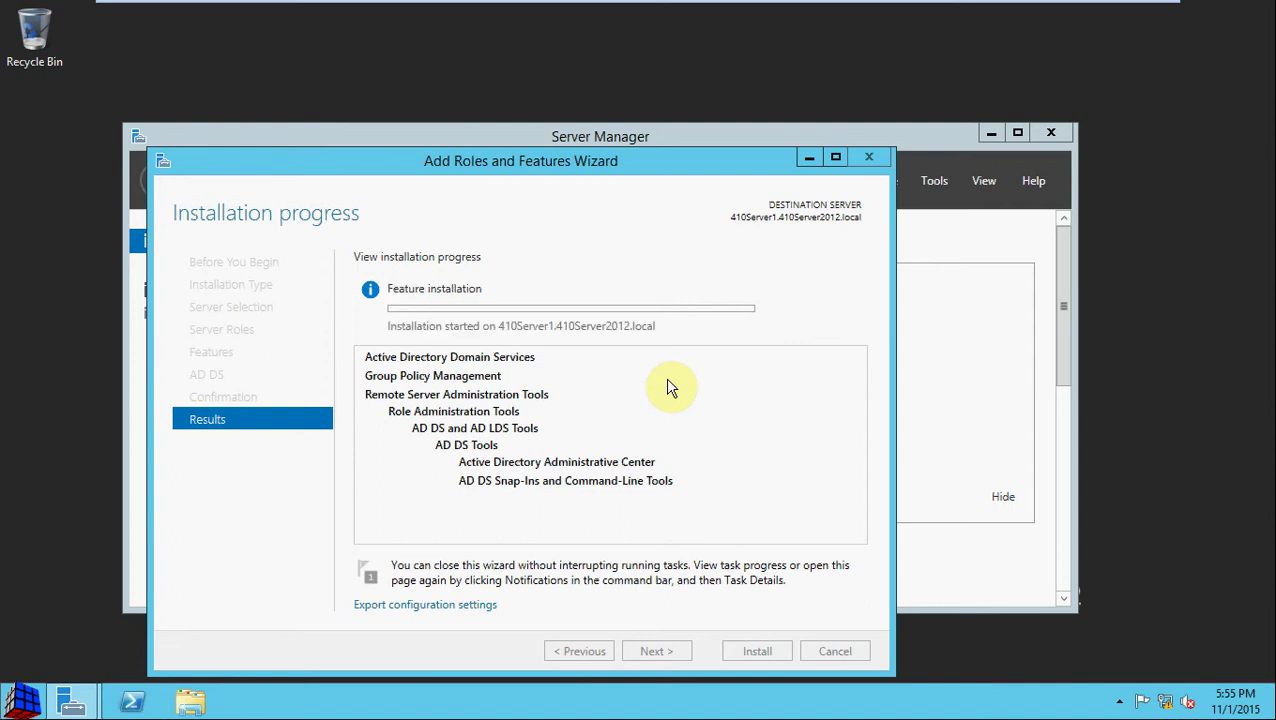
pyautogui.click(707, 170)
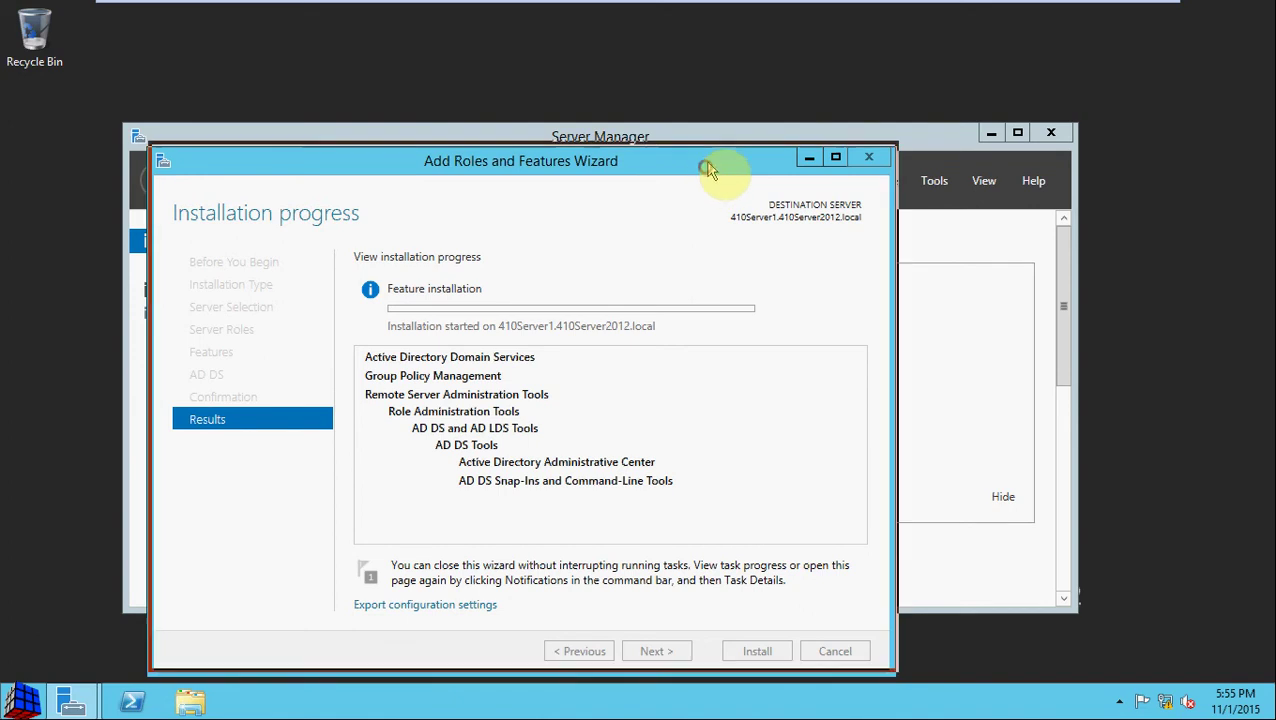
pyautogui.moveTo(707, 170); pyautogui.dragTo(778, 120)
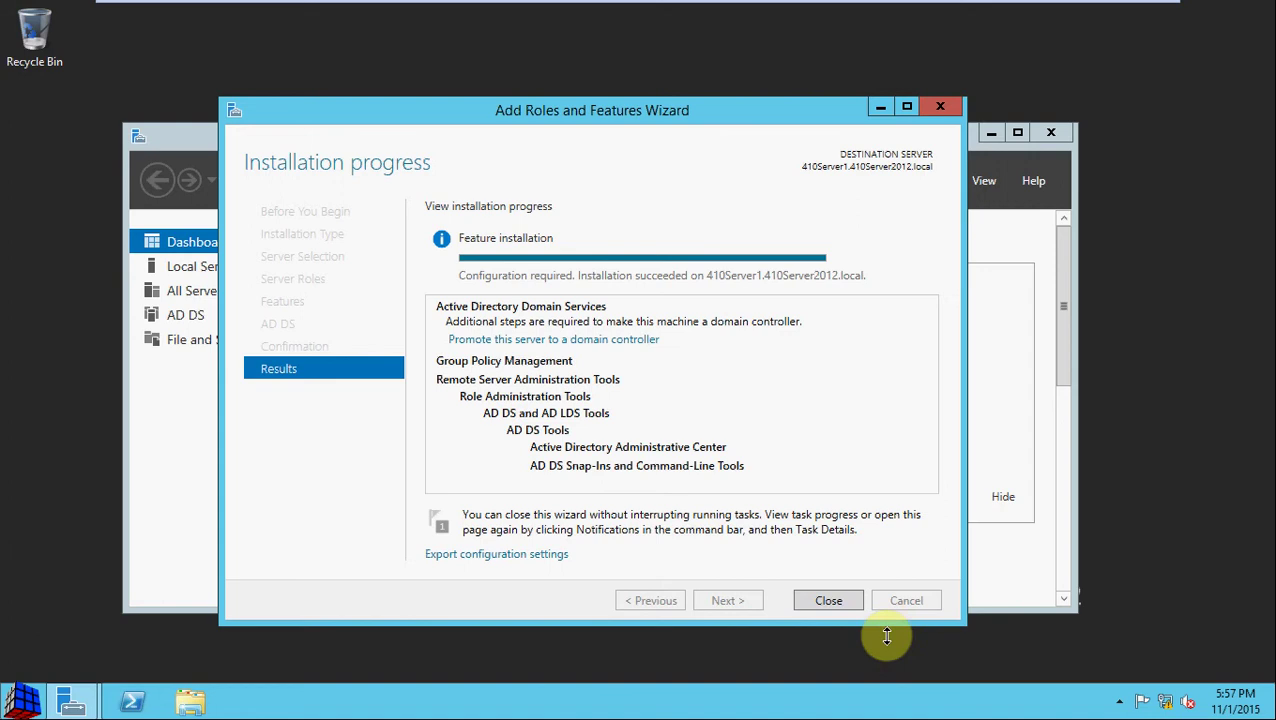
# Step: Close the installation wizard and launch 'Promote this server to a domain controller' from the notifications
pyautogui.click(829, 601)
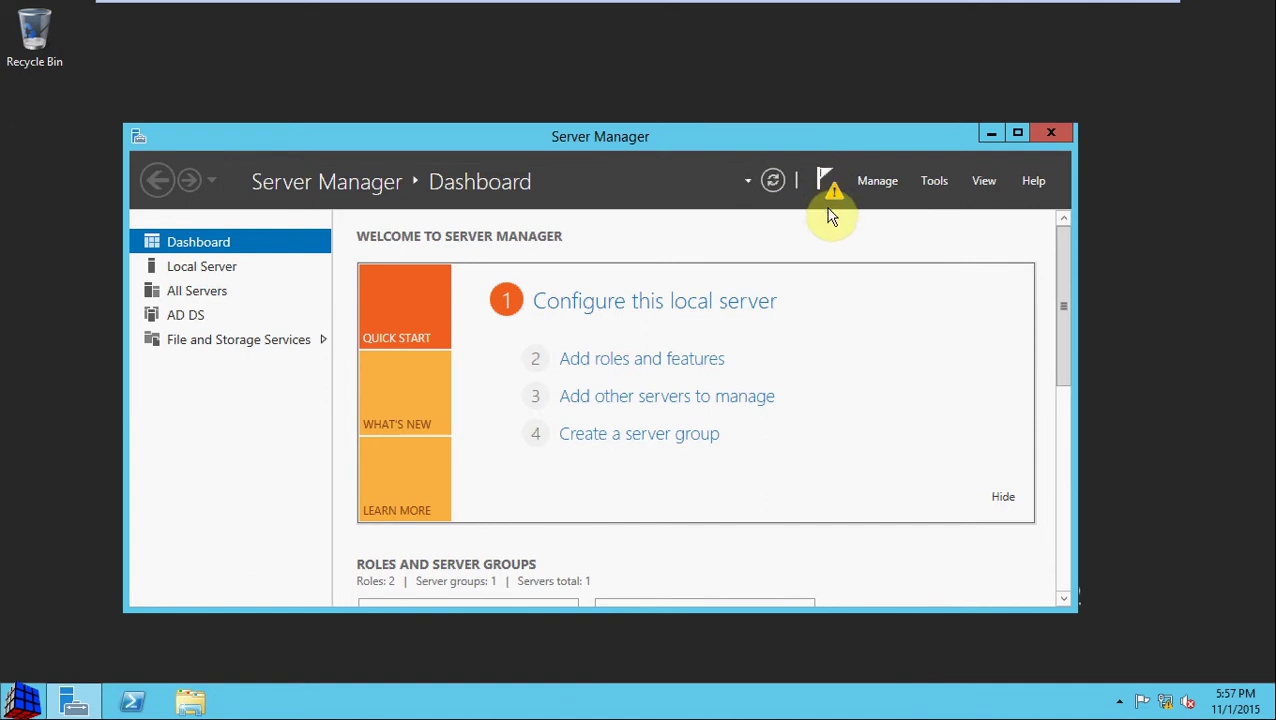
pyautogui.click(822, 178)
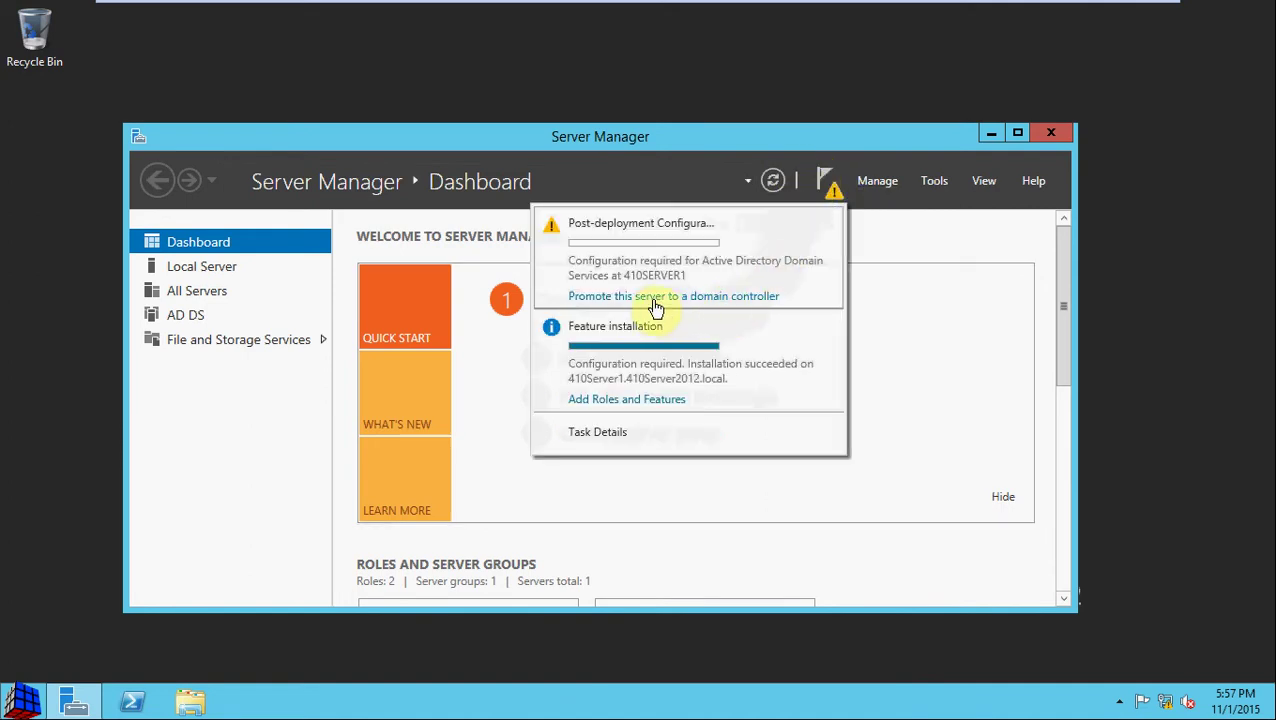
pyautogui.click(727, 298)
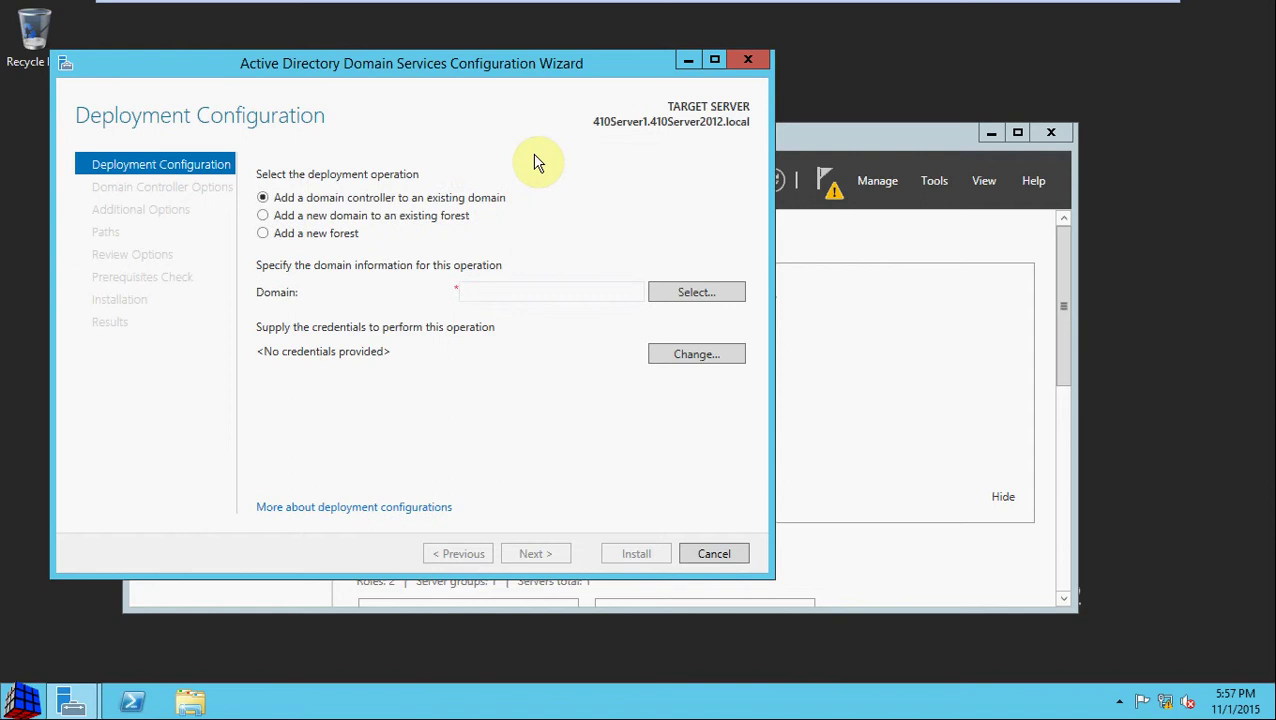
# Step: Choose Add a new forest with root domain name 410Server2012.local
pyautogui.click(314, 240)
pyautogui.click(486, 291)
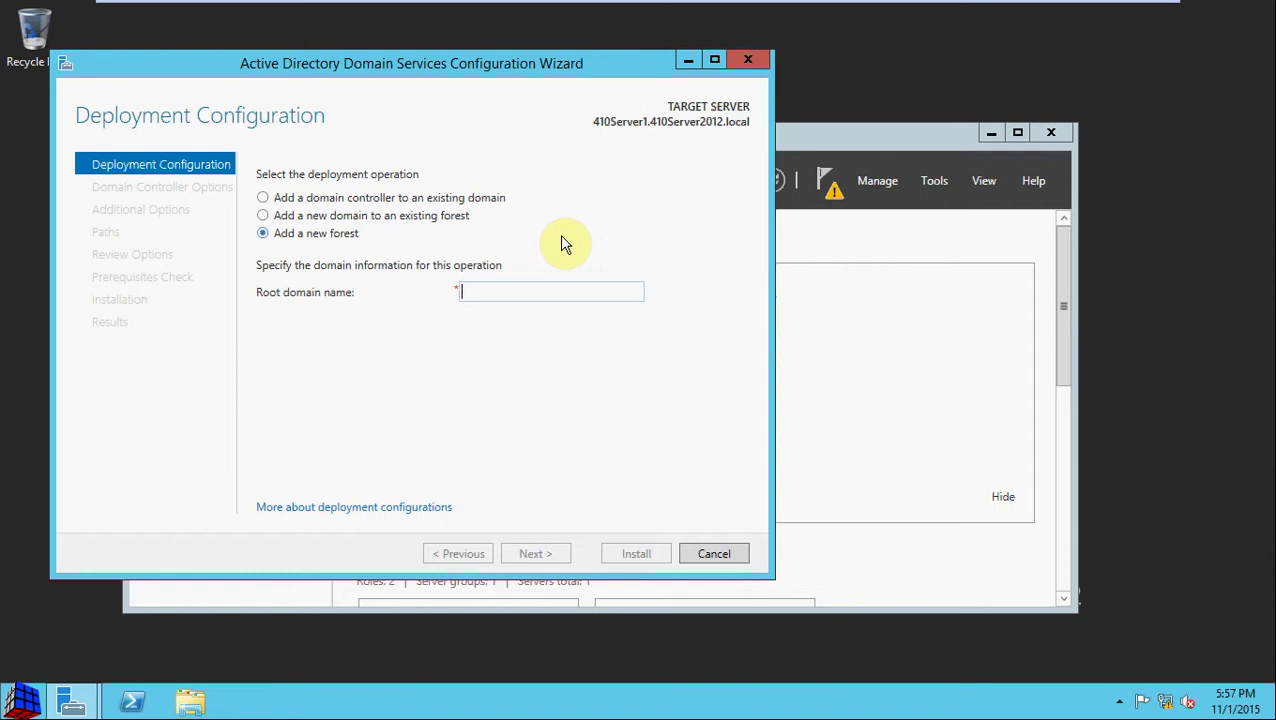
pyautogui.write('410')
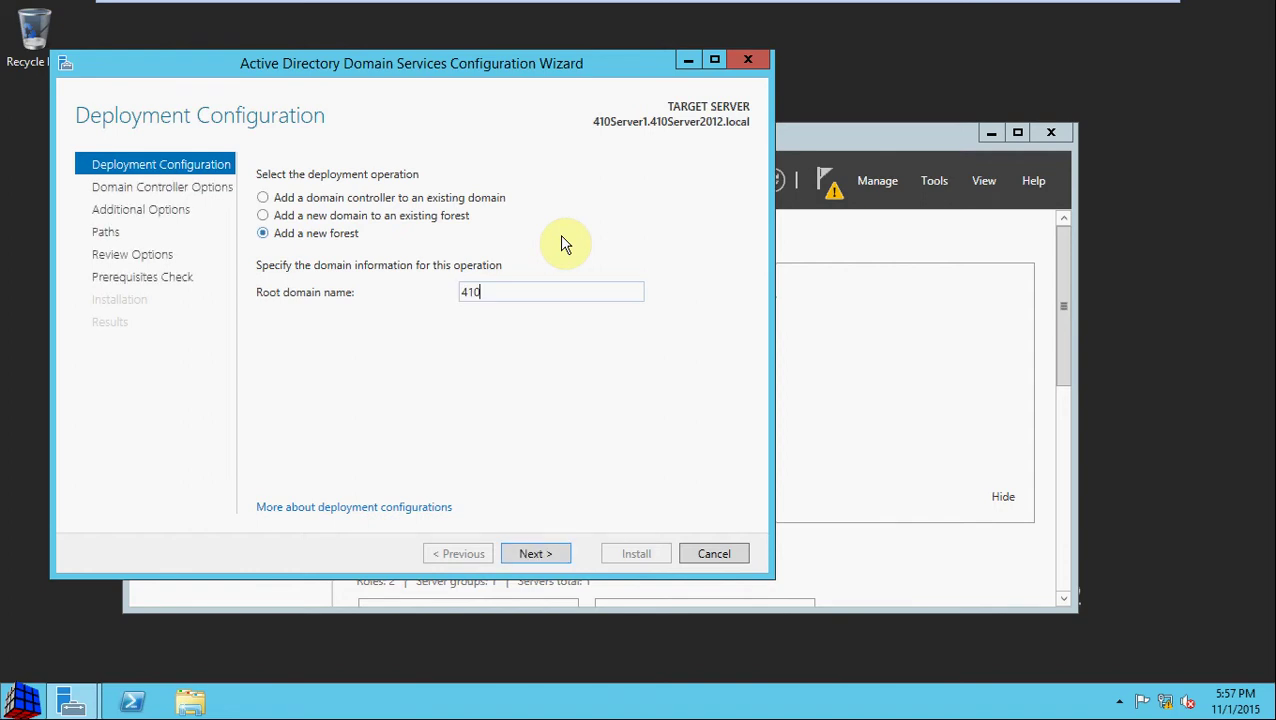
pyautogui.write('Server2012.locac')
pyautogui.press('BackSpace')
pyautogui.write('l')
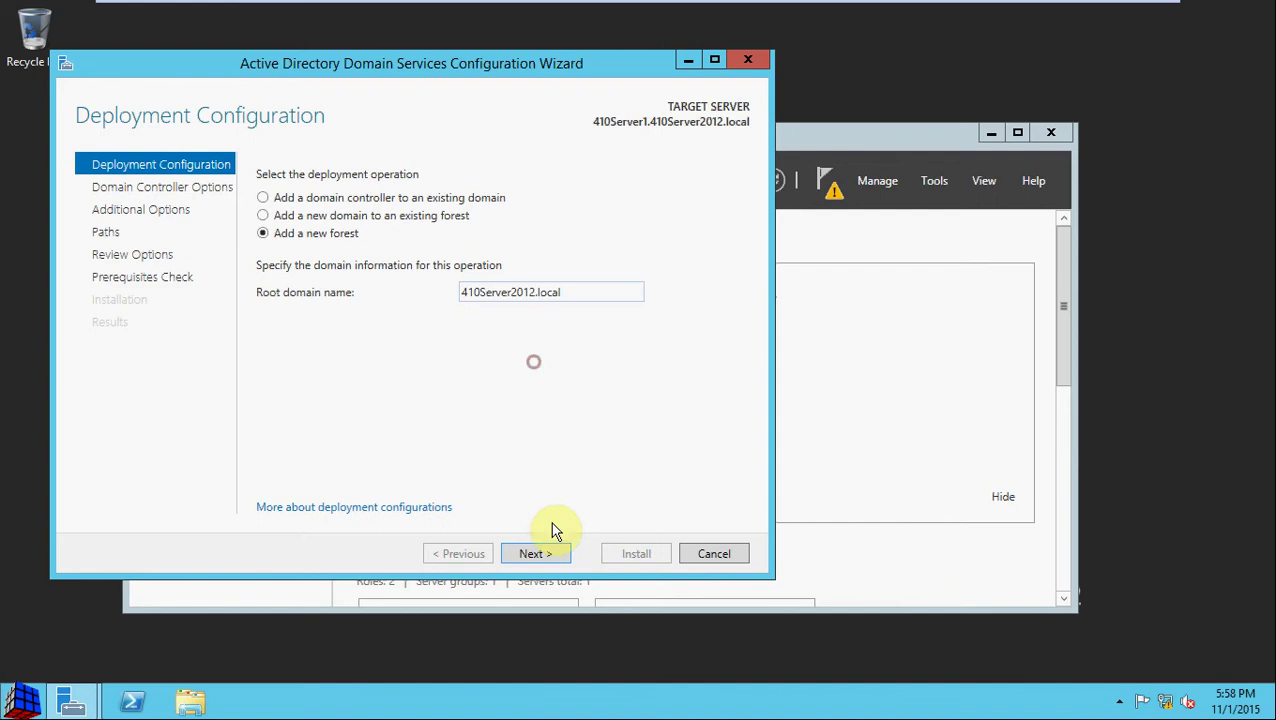
# Step: Keep Windows Server 2012 R2 as the forest functional level
pyautogui.click(535, 553)
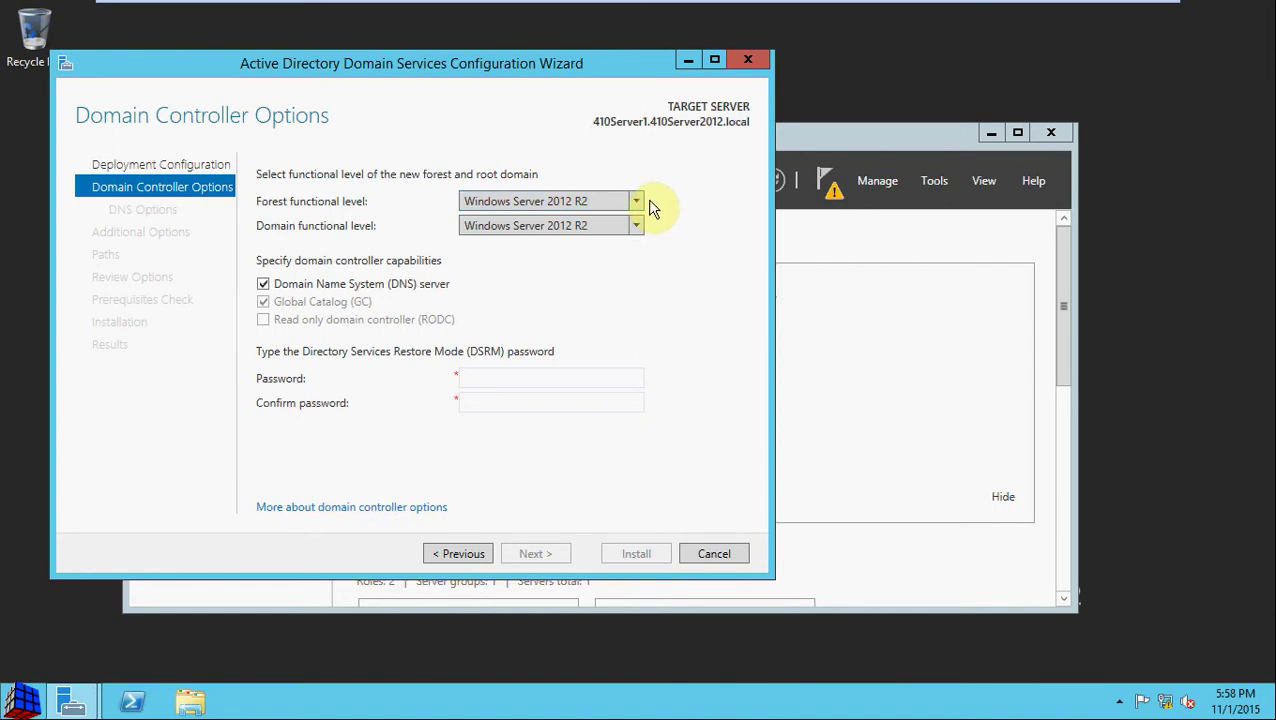
pyautogui.click(641, 204)
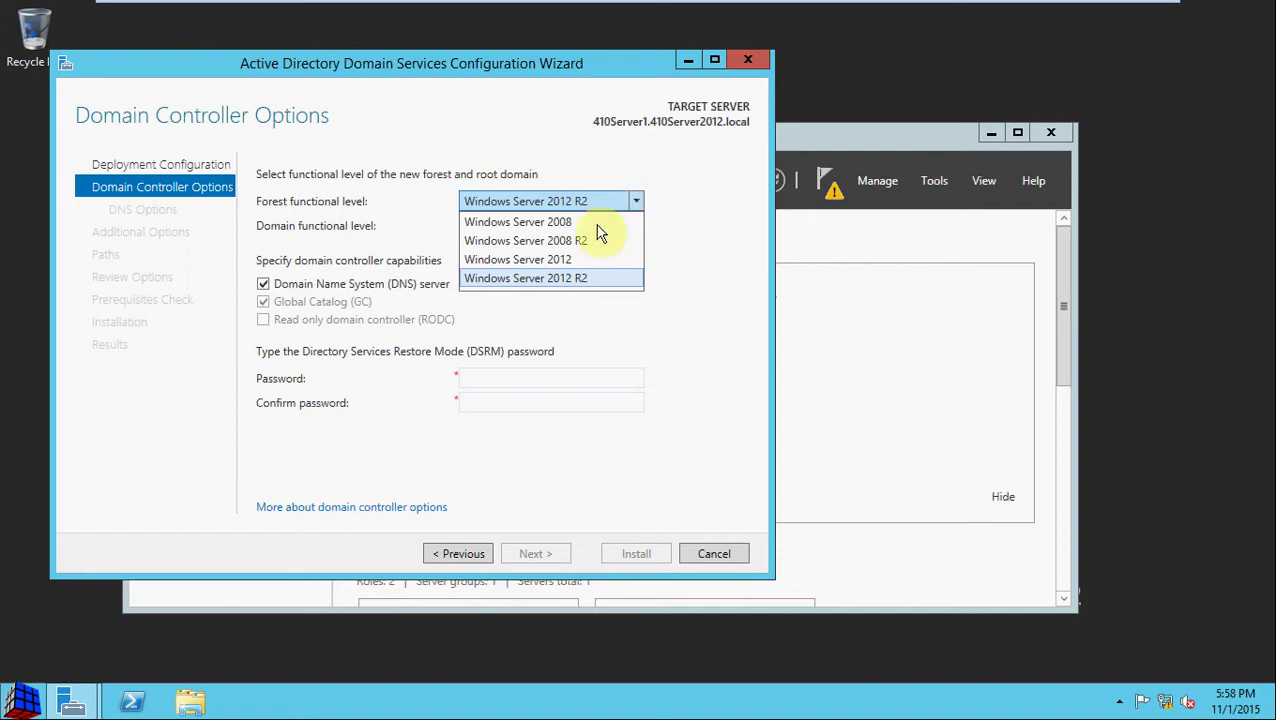
pyautogui.click(588, 282)
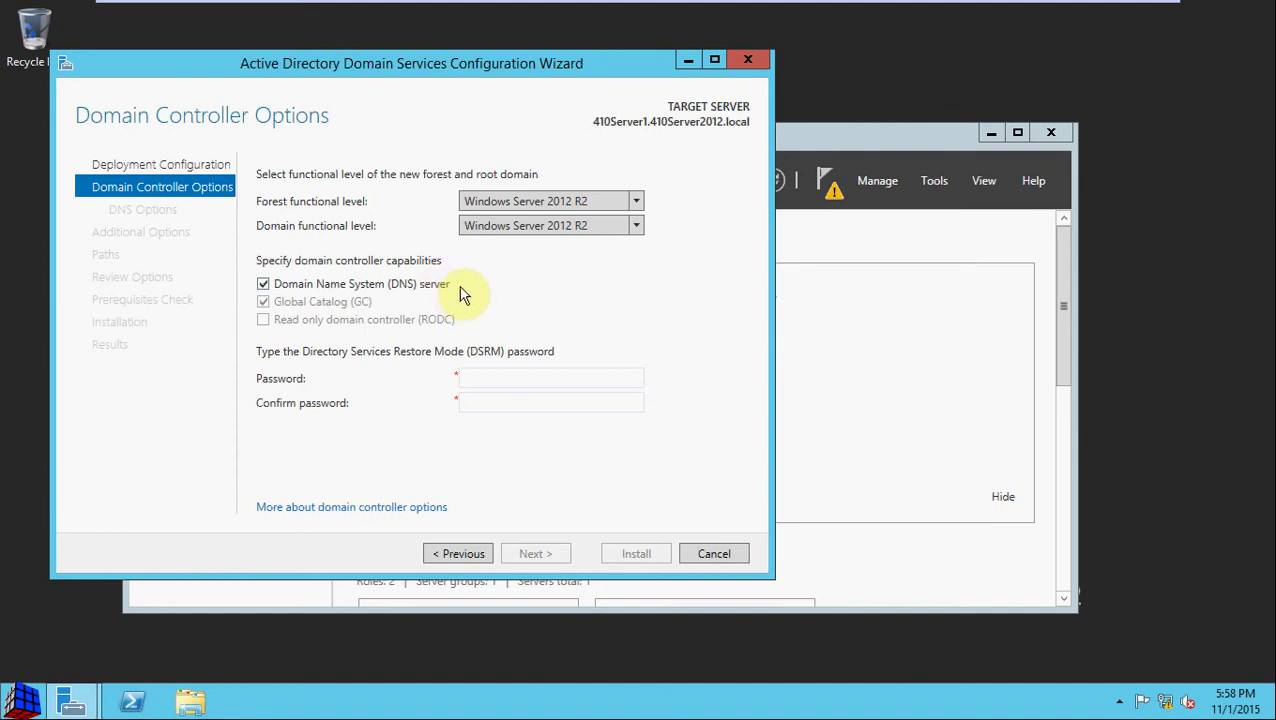
# Step: Enter and confirm the DSRM restore-mode password, then continue to DNS Options
pyautogui.click(521, 378)
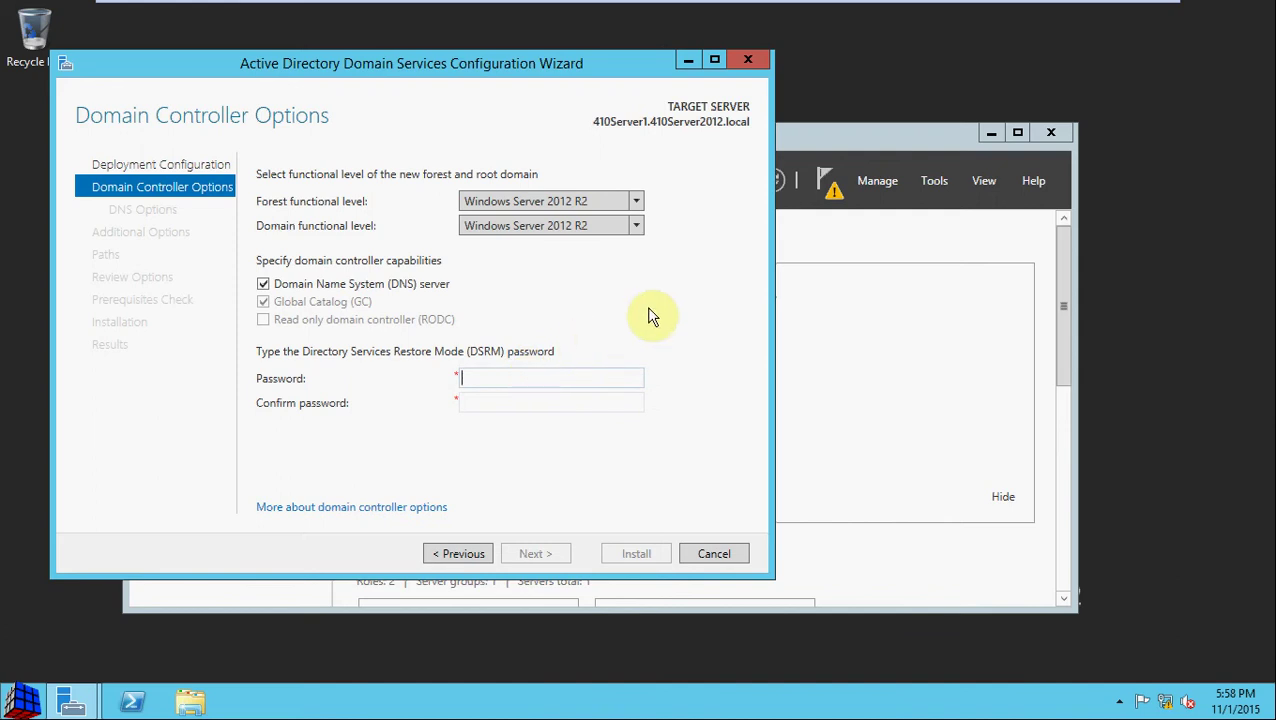
pyautogui.write('Password123')
pyautogui.press('Tab')
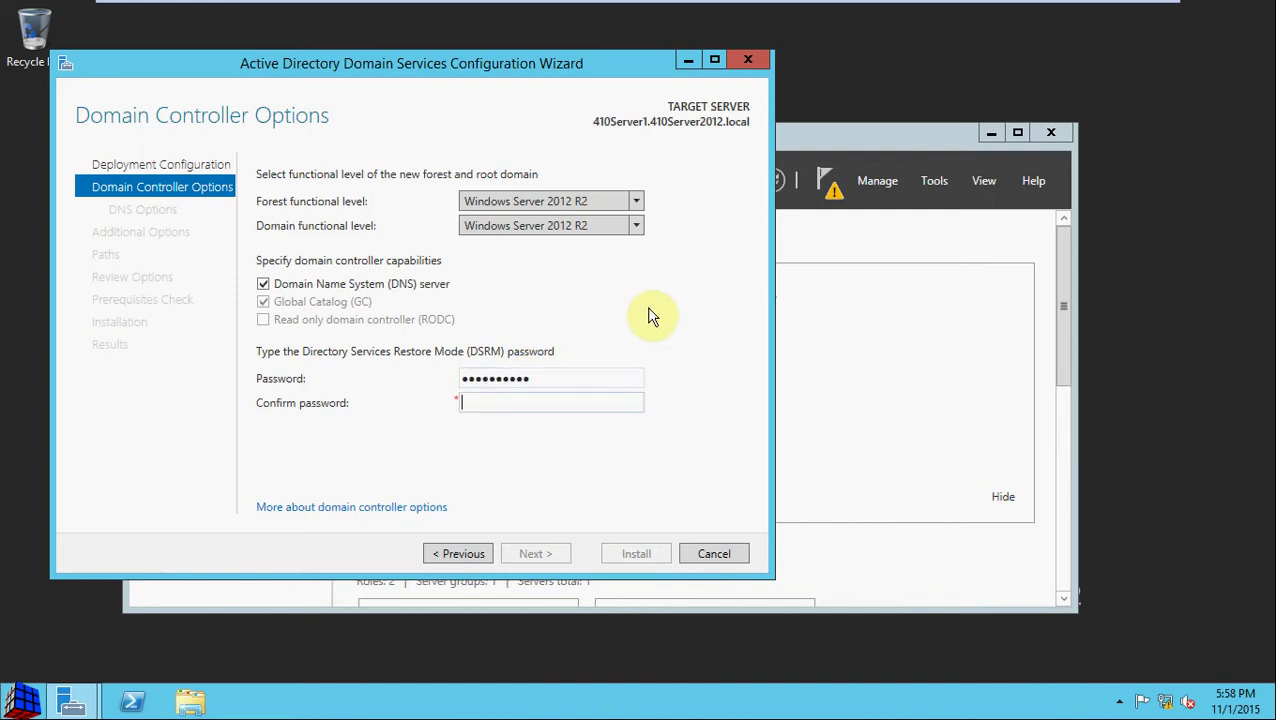
pyautogui.write('Password123')
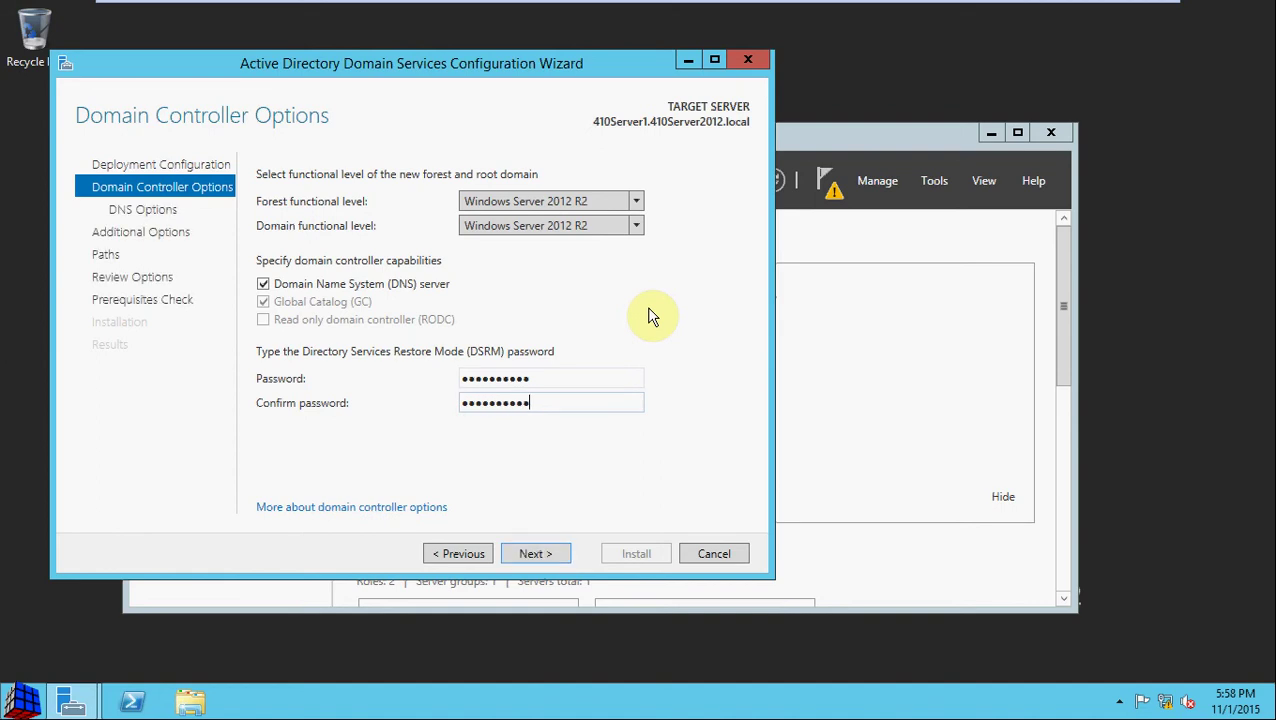
pyautogui.click(553, 558)
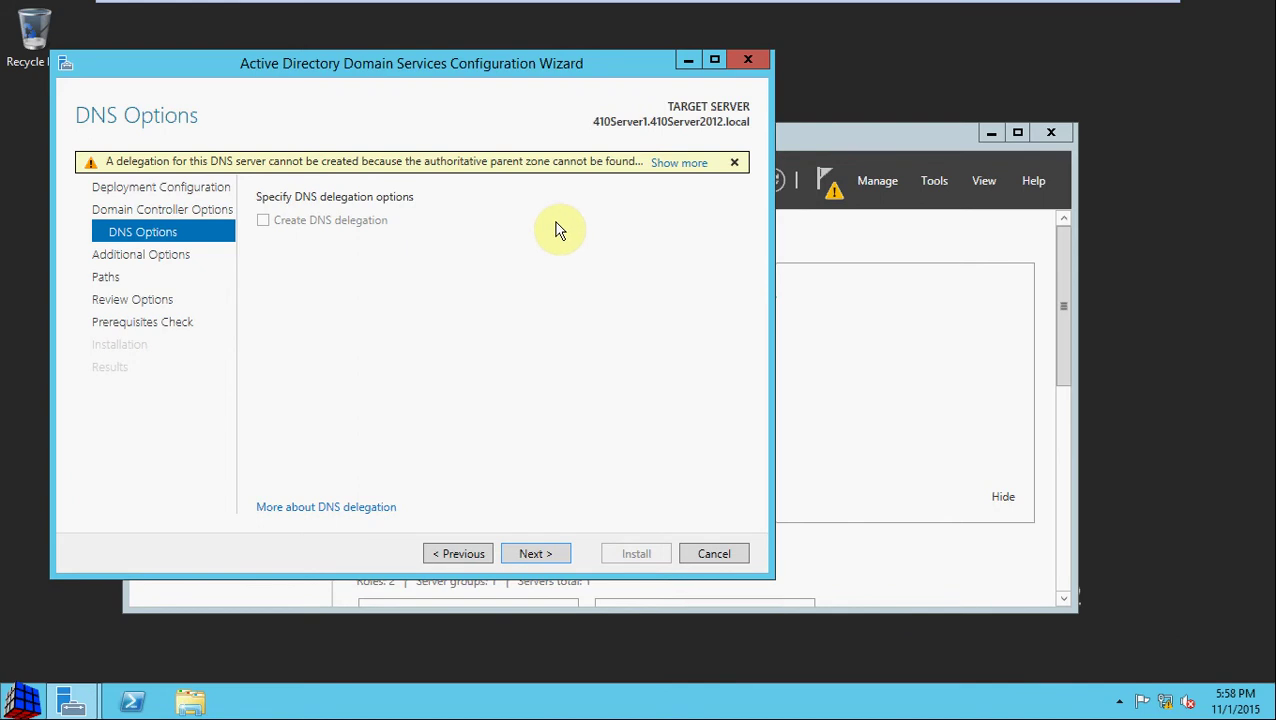
# Step: Read and dismiss the DNS delegation warning, then proceed to Additional Options
pyautogui.click(680, 163)
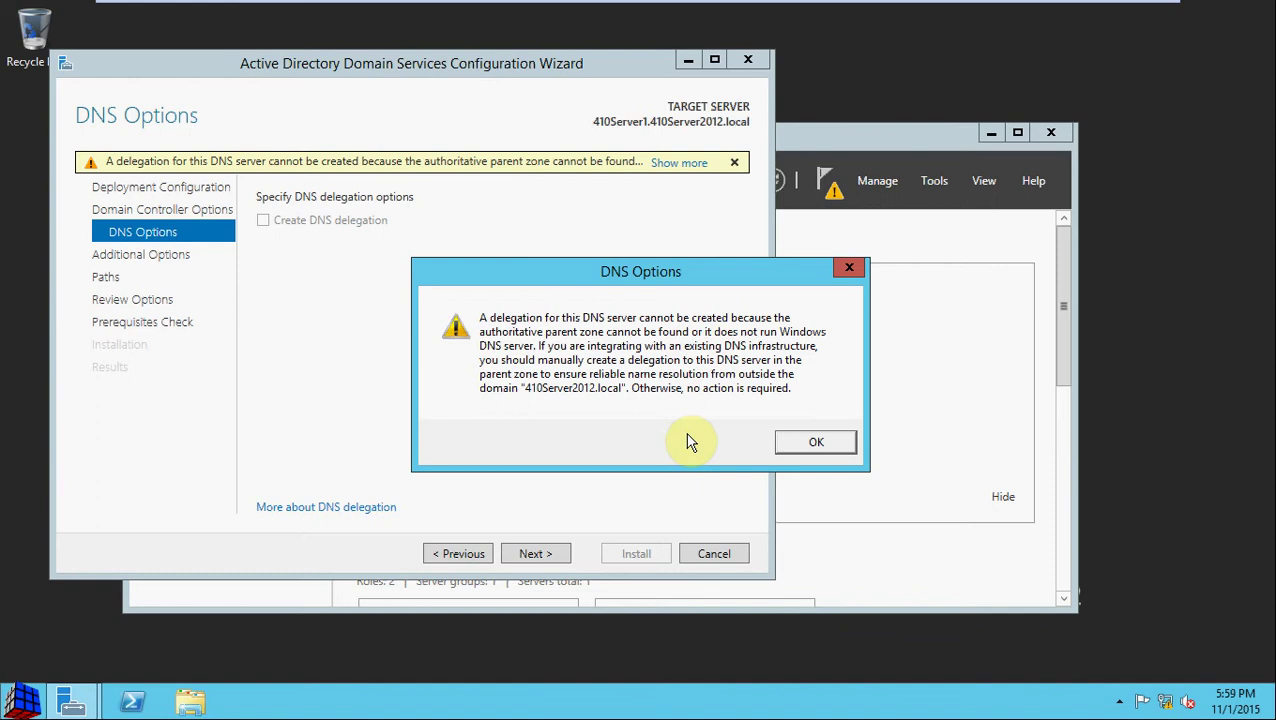
pyautogui.click(815, 444)
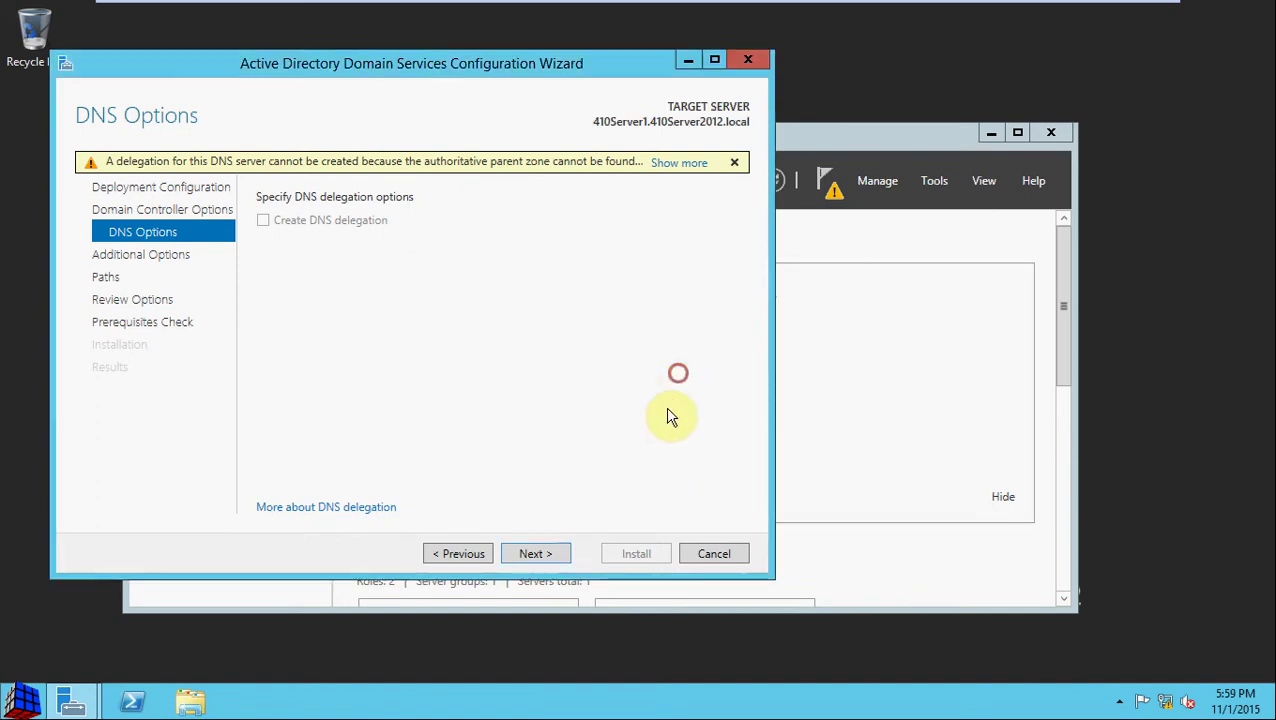
pyautogui.click(533, 554)
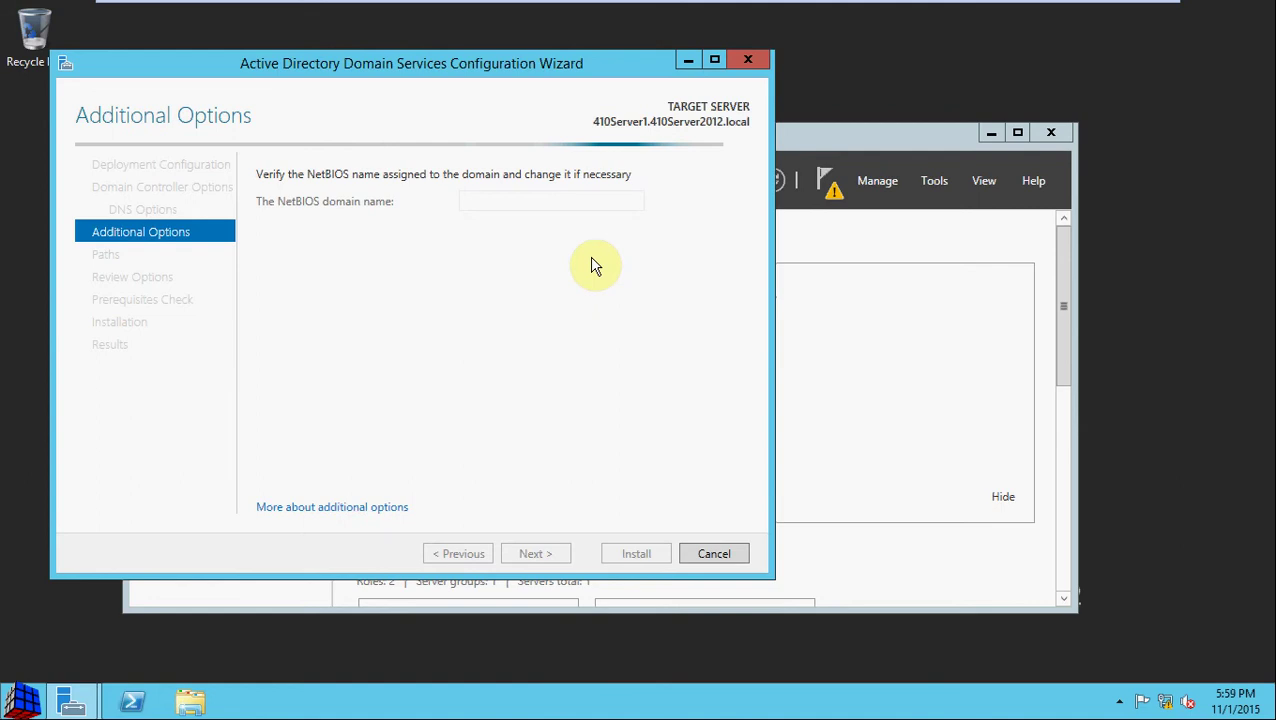
# Step: Confirm the NetBIOS domain name 410SERVER2012 and proceed to Paths
pyautogui.doubleClick(584, 201)
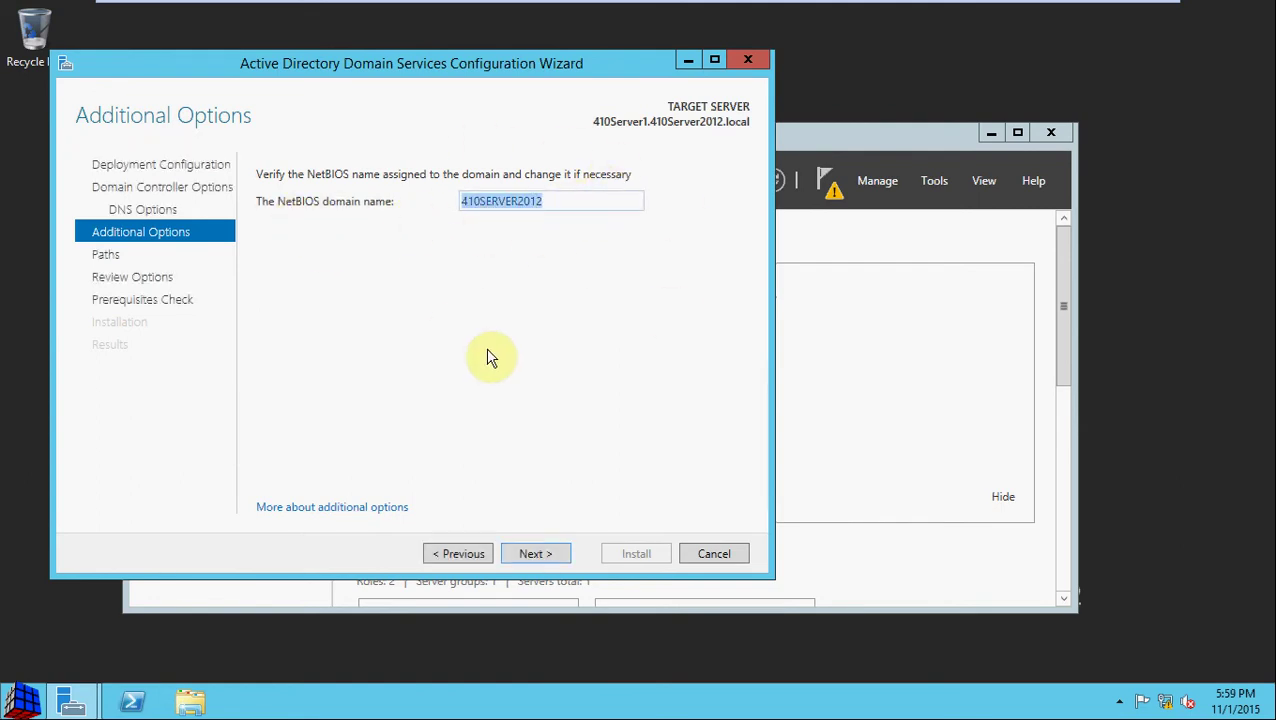
pyautogui.click(552, 416)
pyautogui.click(535, 556)
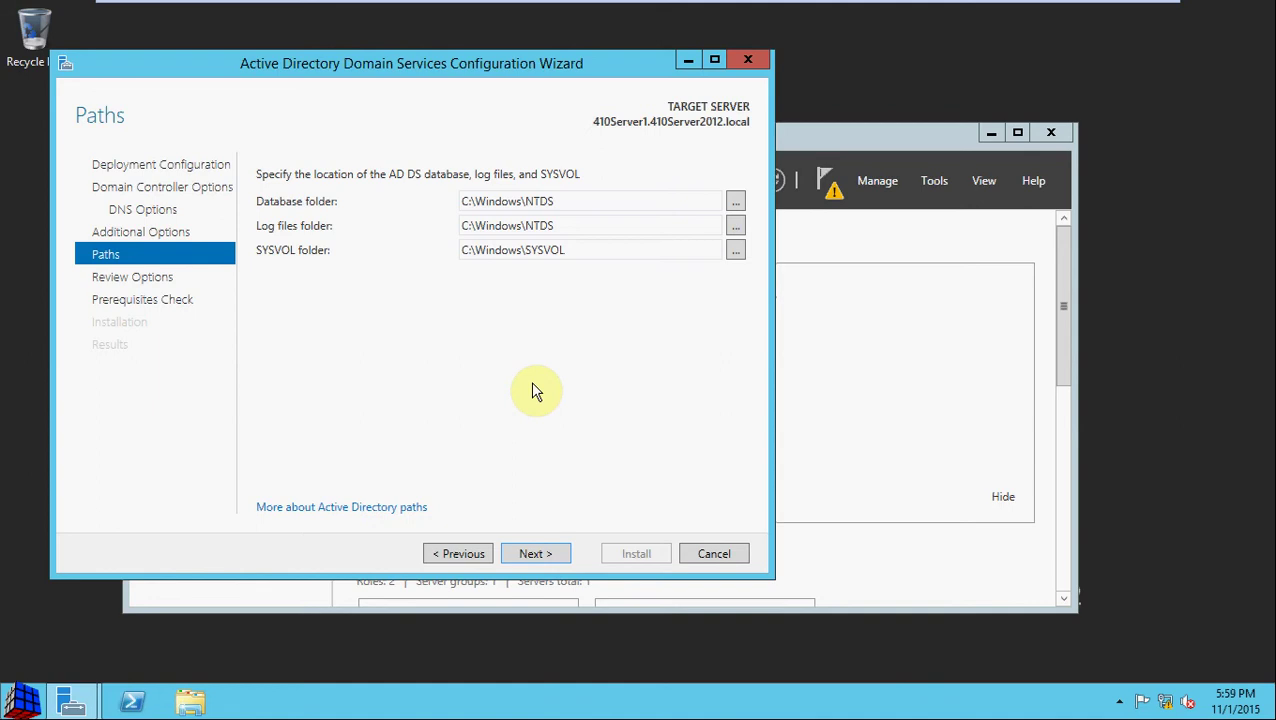
# Step: Keep Database and Log folders at C:\Windows\NTDS and SYSVOL at C:\Windows\SYSVOL, then continue to review
pyautogui.click(394, 175)
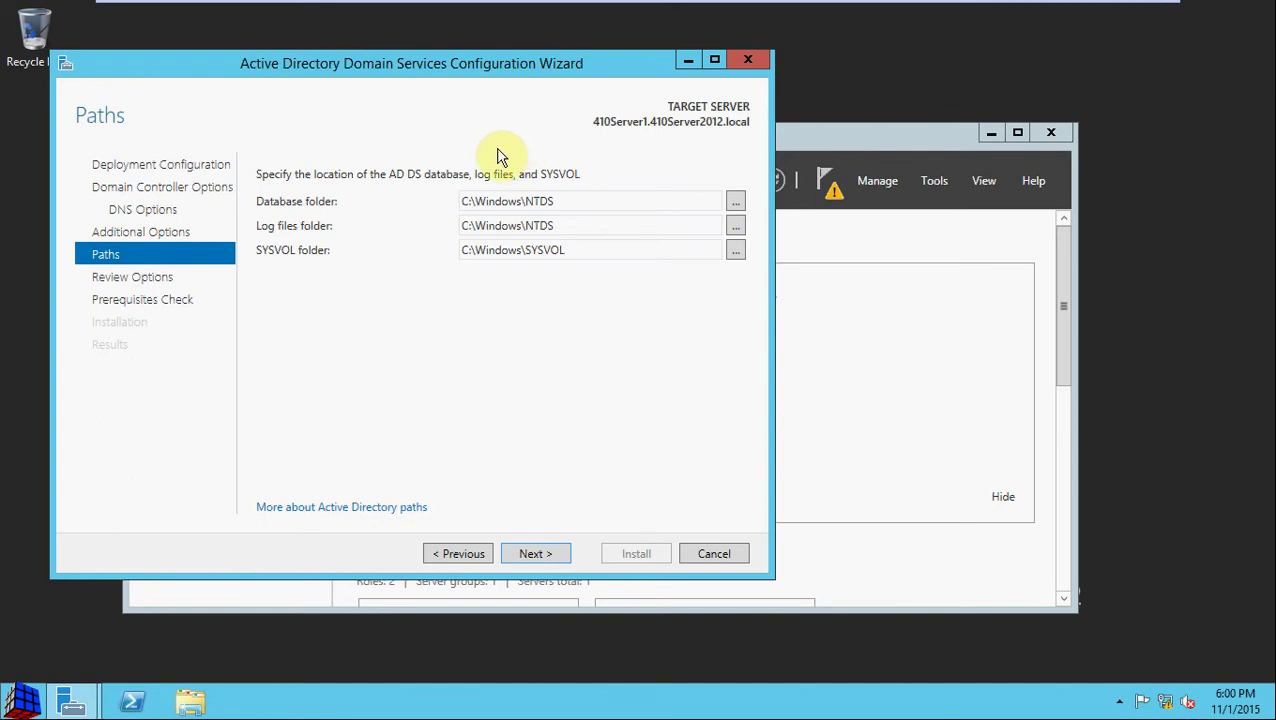
pyautogui.click(589, 201)
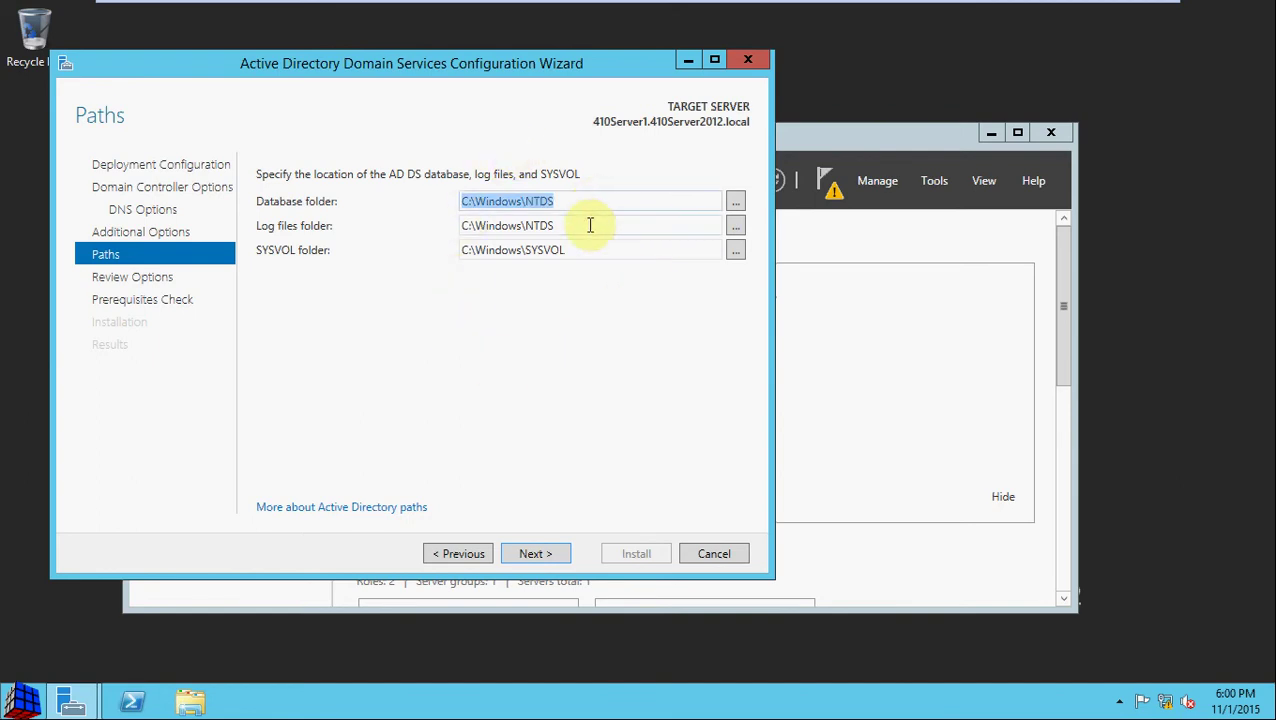
pyautogui.click(589, 227)
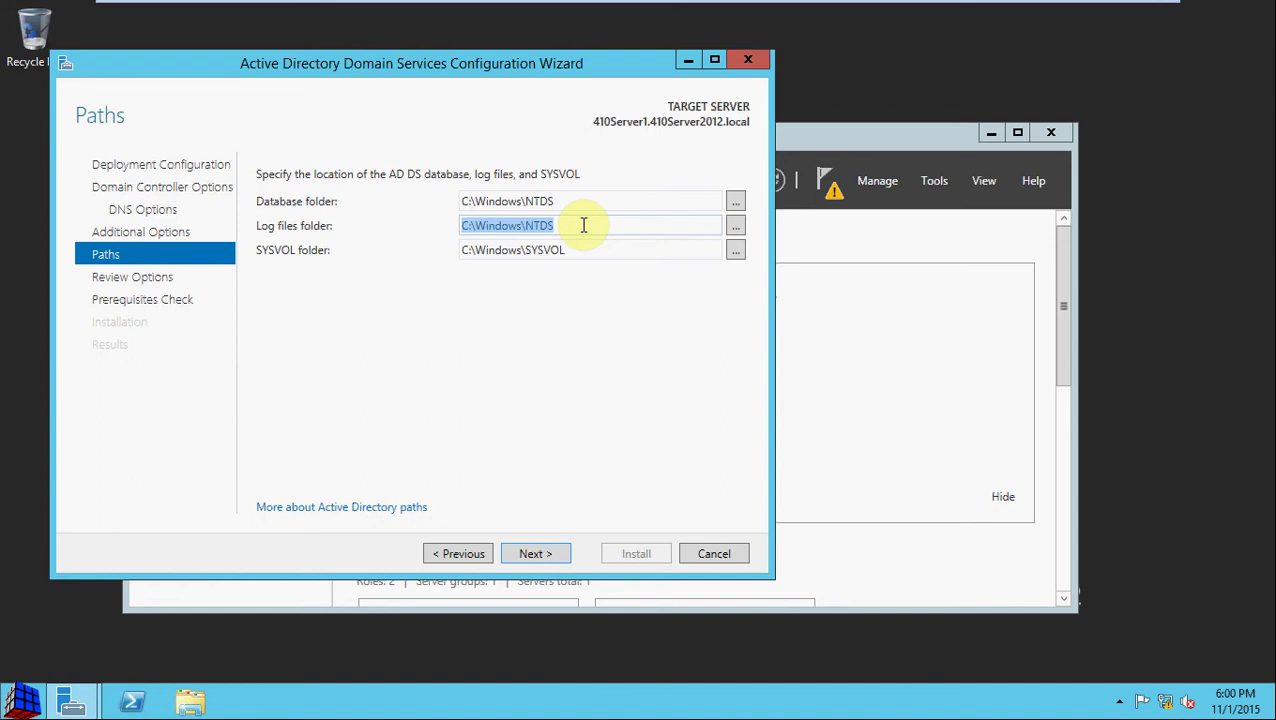
pyautogui.click(583, 225)
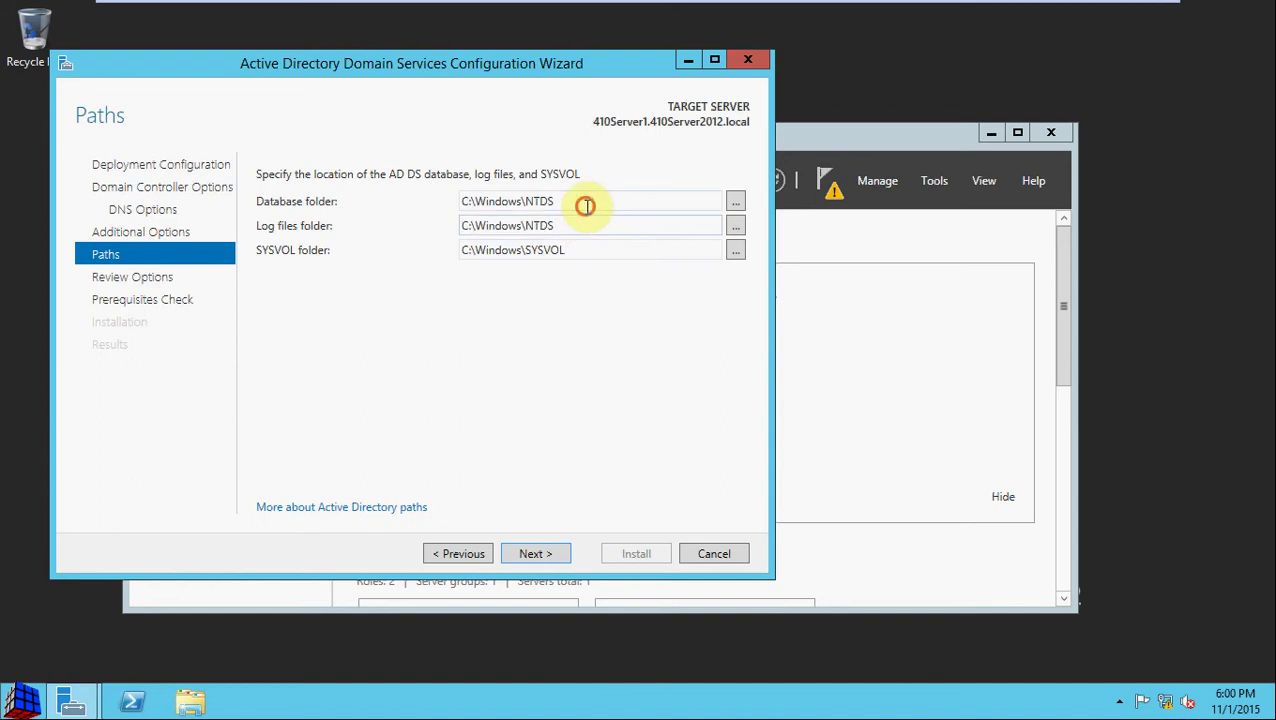
pyautogui.click(587, 205)
pyautogui.click(589, 207)
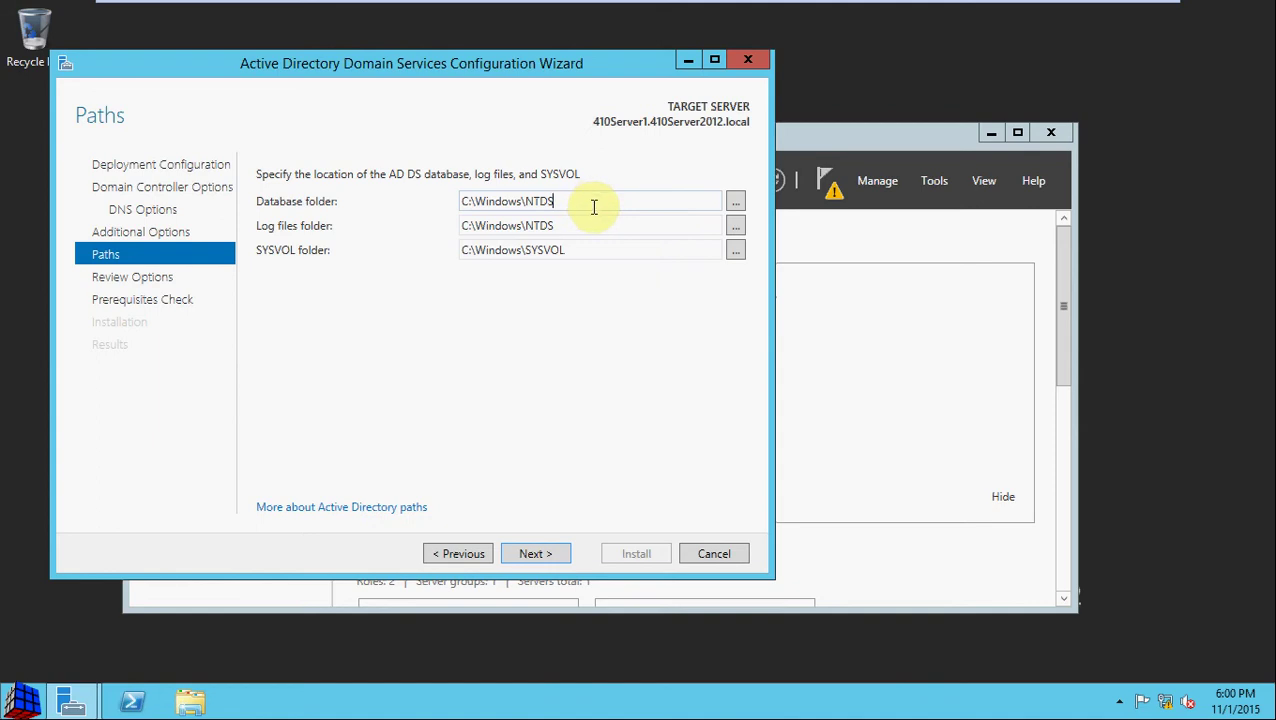
pyautogui.click(635, 347)
pyautogui.click(615, 225)
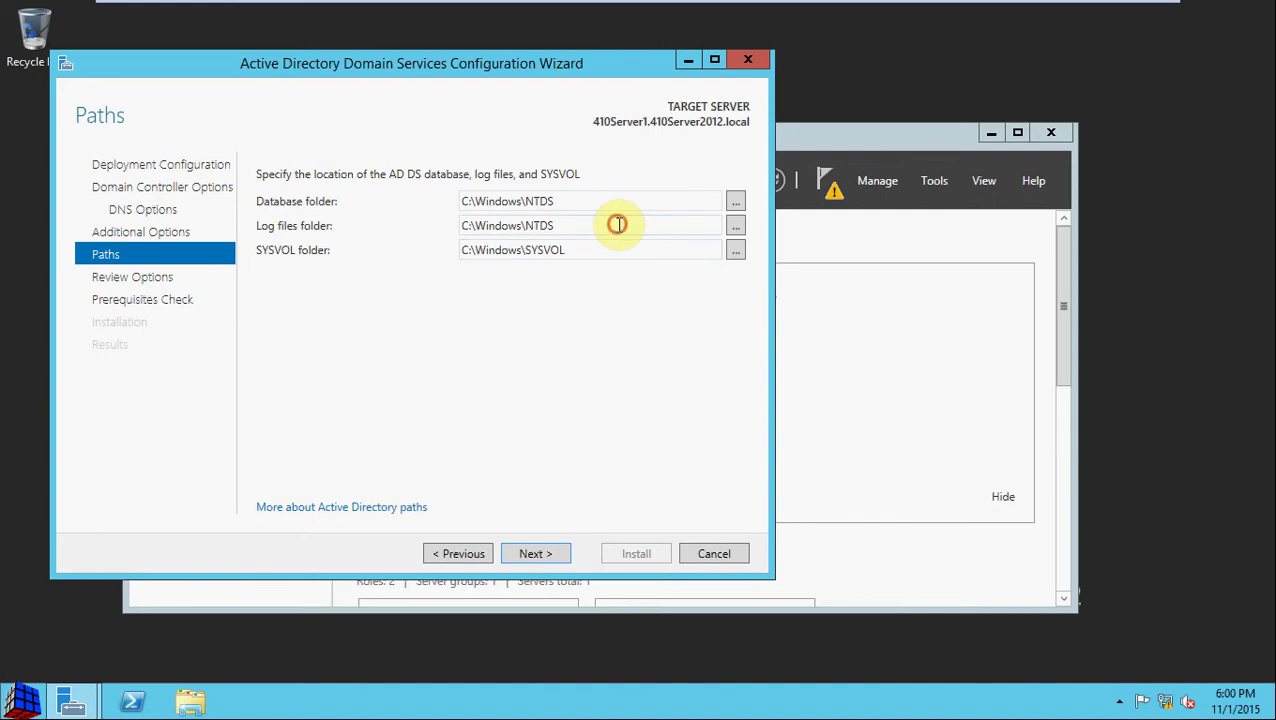
pyautogui.click(626, 206)
pyautogui.click(620, 224)
pyautogui.click(622, 201)
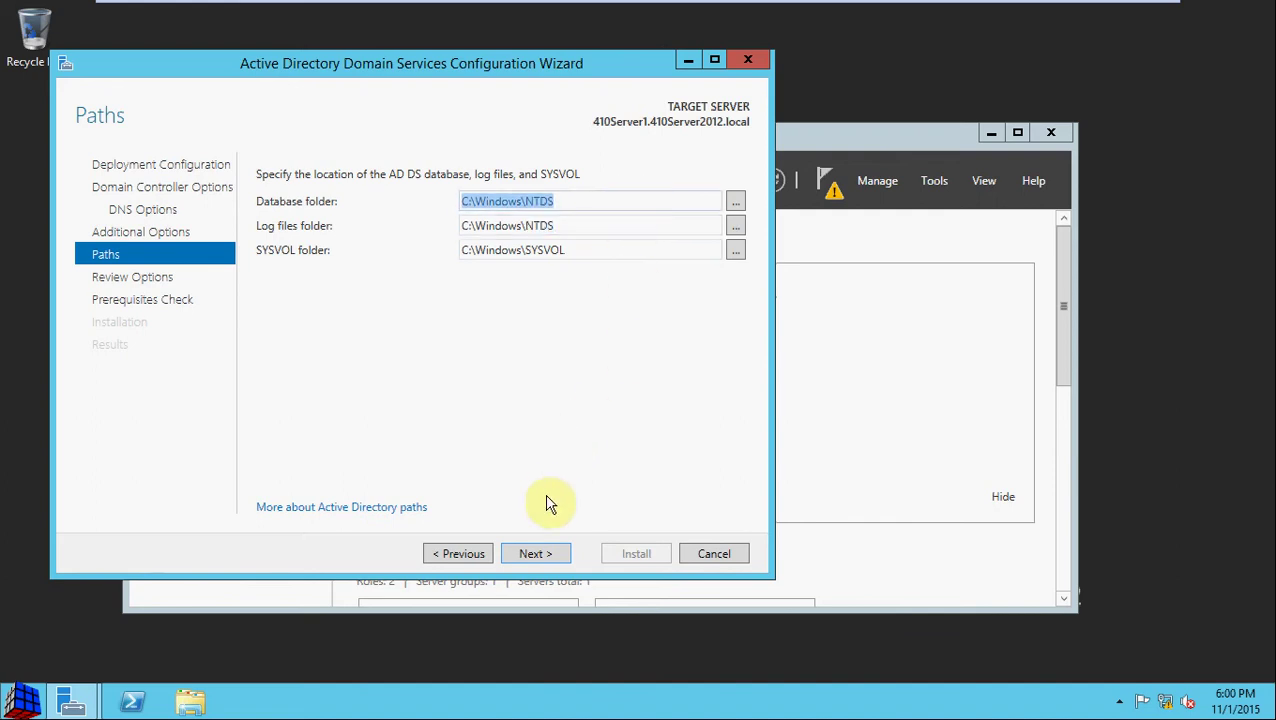
pyautogui.click(545, 558)
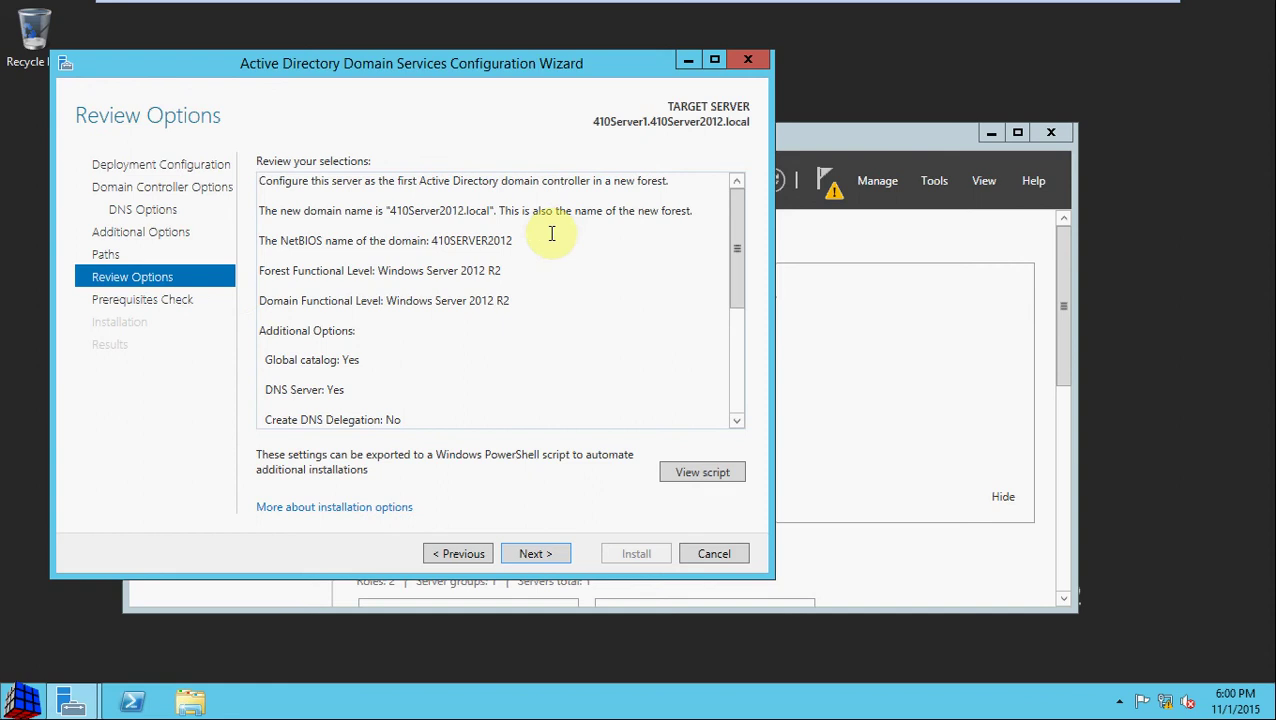
# Step: Review the summary for the 410Server2012.local forest and view the Install-ADDSForest PowerShell script
pyautogui.click(540, 276)
pyautogui.hotkey('ctrl', 'a')
pyautogui.scroll(-5, 540, 278)
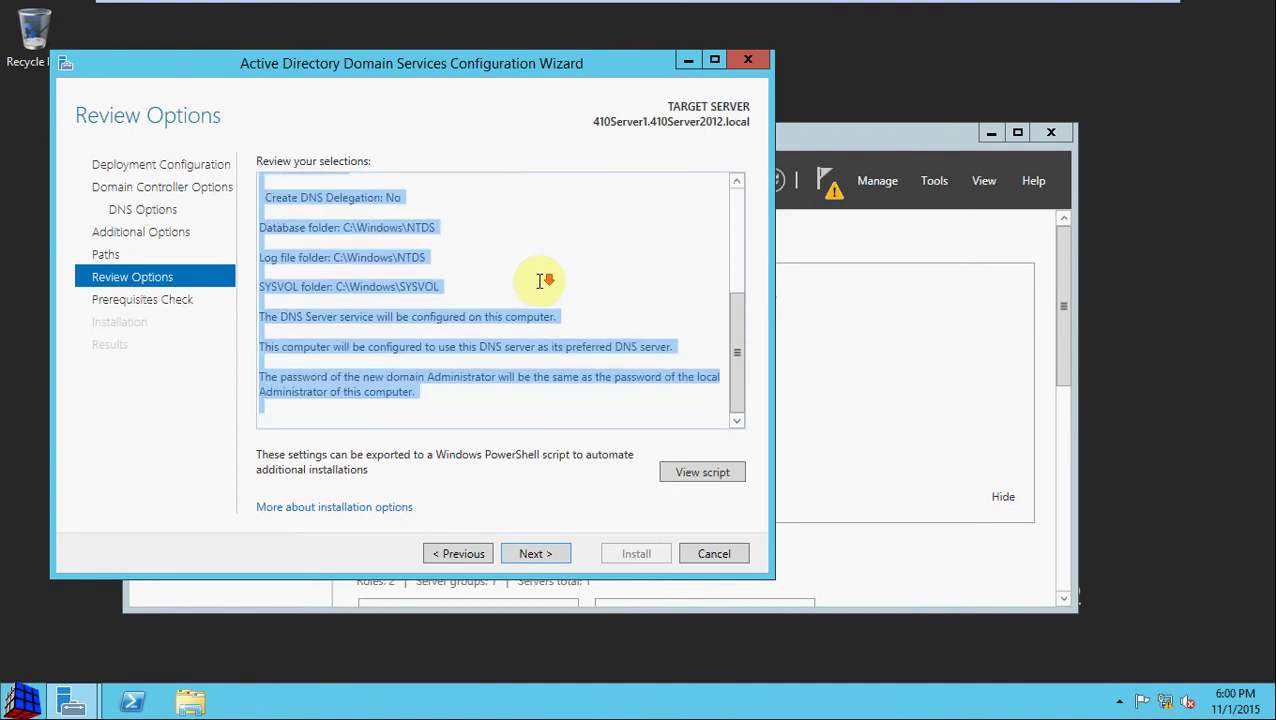
pyautogui.click(703, 472)
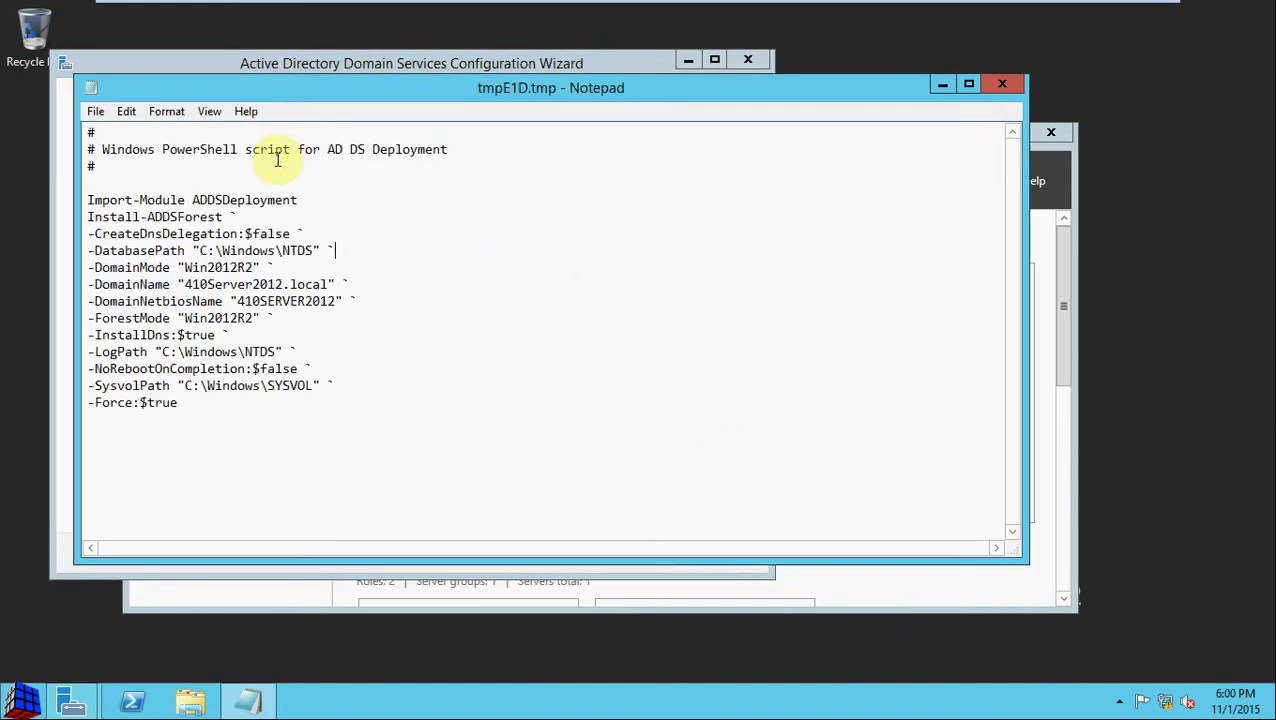
pyautogui.click(96, 112)
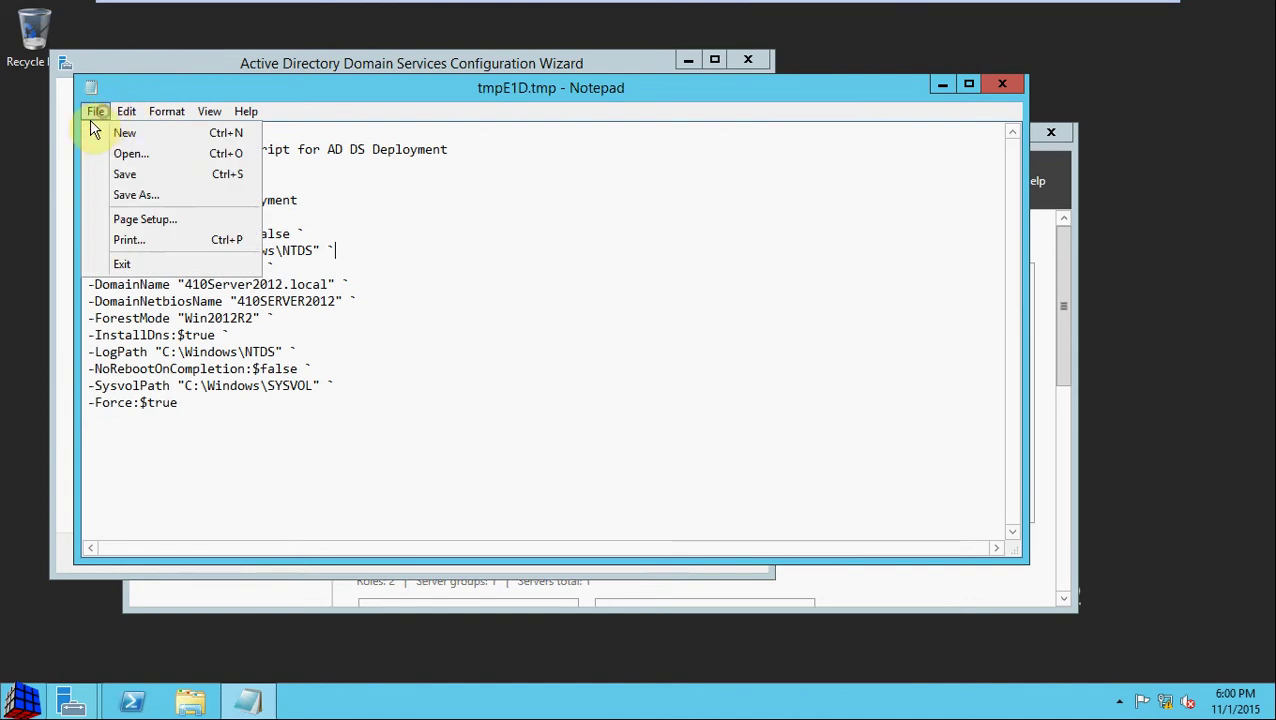
pyautogui.click(136, 195)
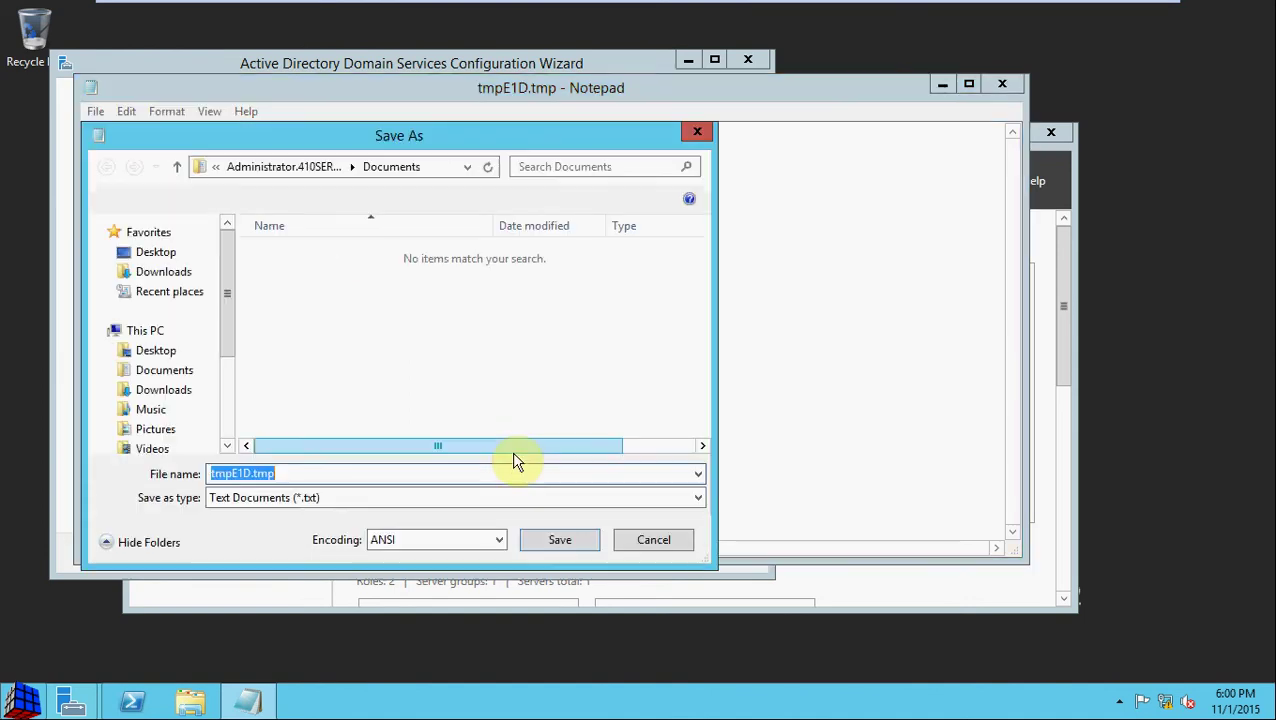
pyautogui.click(362, 498)
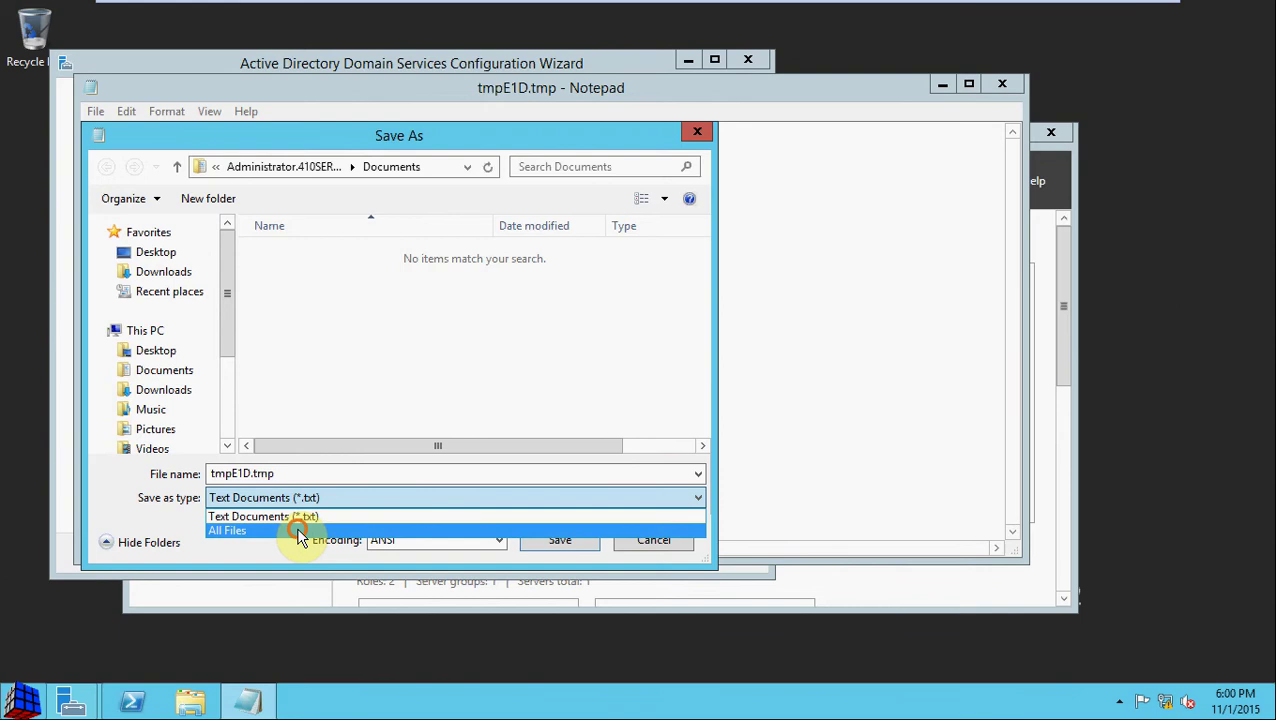
pyautogui.click(299, 530)
pyautogui.click(333, 472)
pyautogui.click(333, 470)
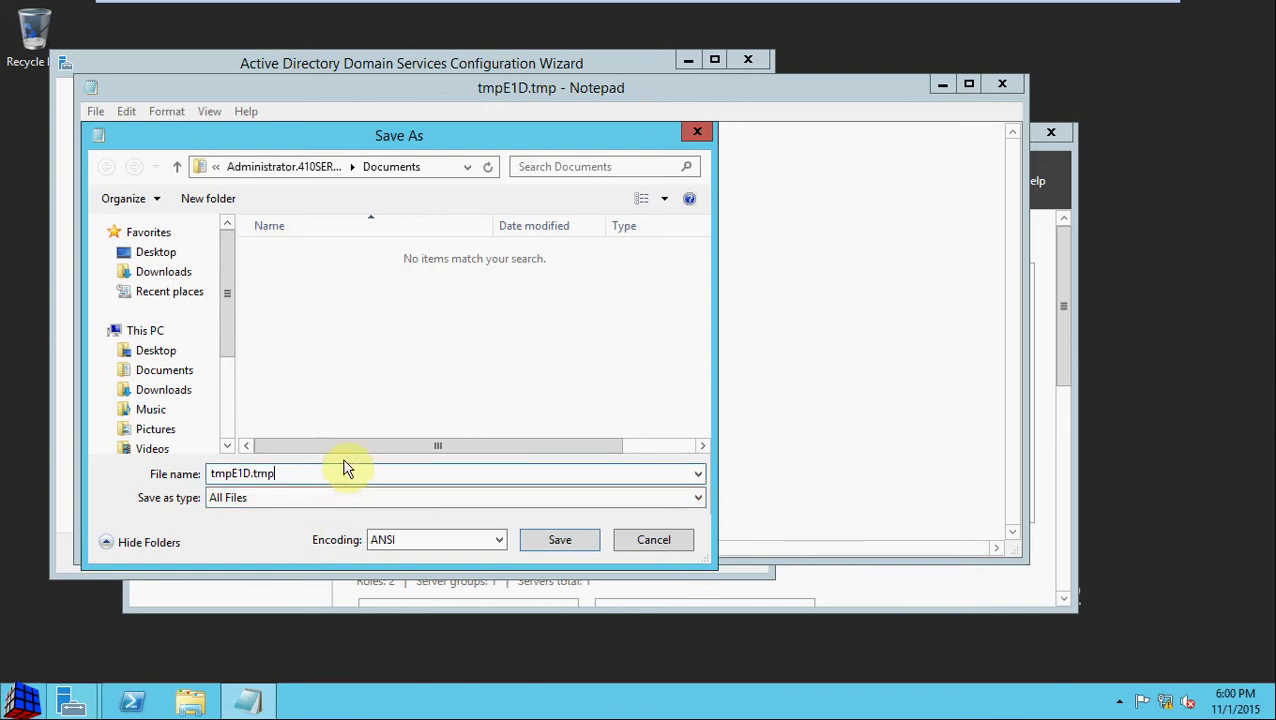
pyautogui.press('BackSpace')
pyautogui.press('BackSpace')
pyautogui.press('BackSpace')
pyautogui.press('BackSpace')
pyautogui.press('BackSpace')
pyautogui.press('BackSpace')
pyautogui.press('BackSpace')
pyautogui.press('BackSpace')
pyautogui.press('BackSpace')
pyautogui.press('BackSpace')
pyautogui.write('ADDS')
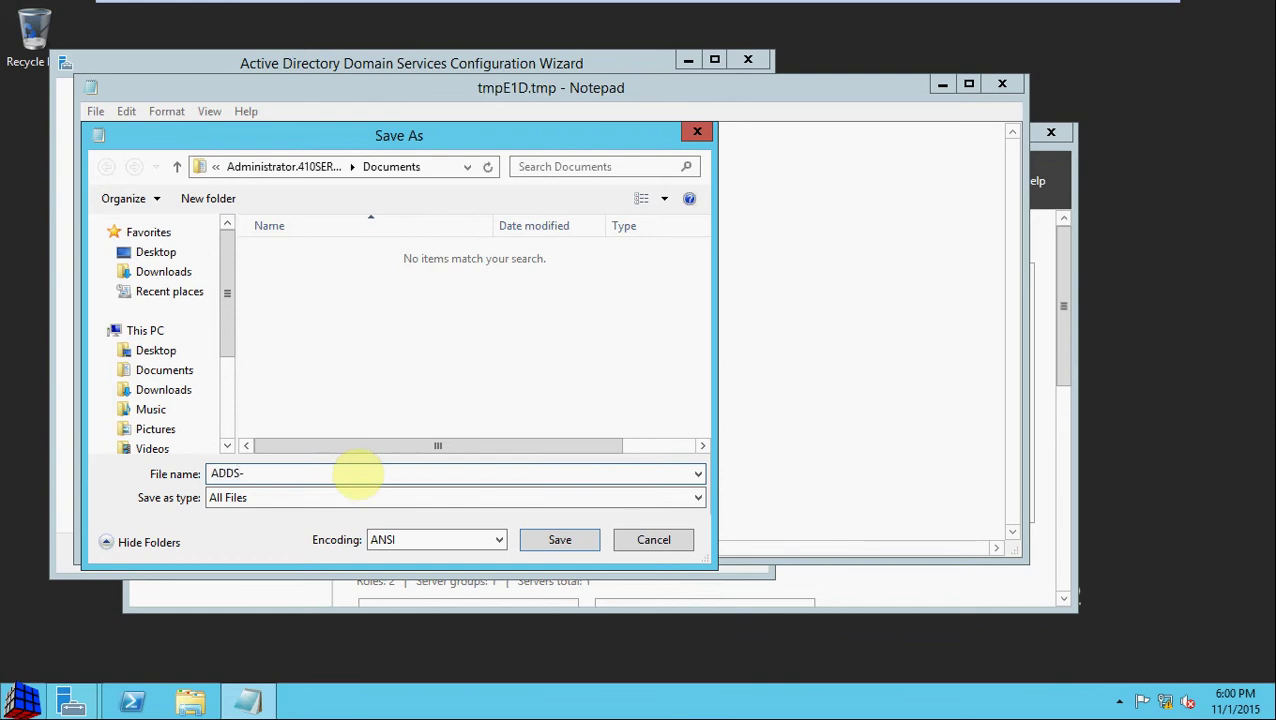
pyautogui.write('-41-Server2012.ps1')
pyautogui.press('Left')
pyautogui.press('Left')
pyautogui.press('Left')
pyautogui.press('Left')
pyautogui.press('BackSpace')
pyautogui.write('0')
pyautogui.click(370, 406)
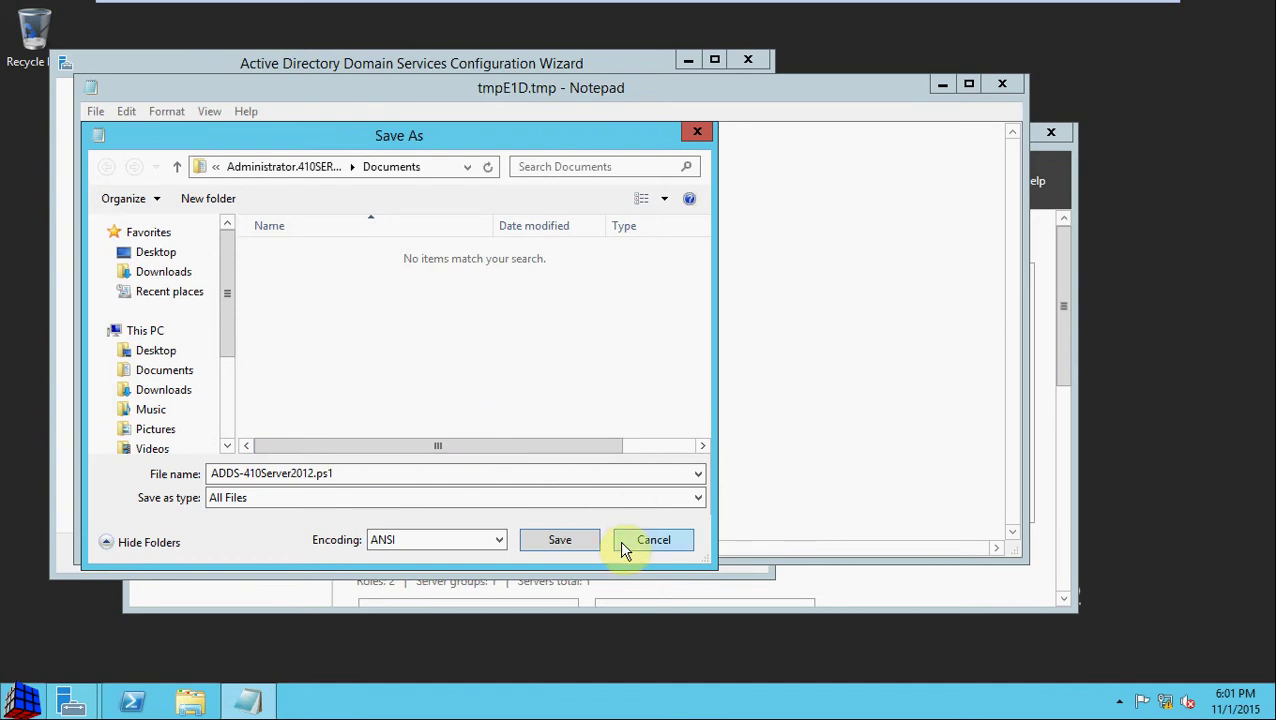
pyautogui.click(648, 540)
pyautogui.click(603, 386)
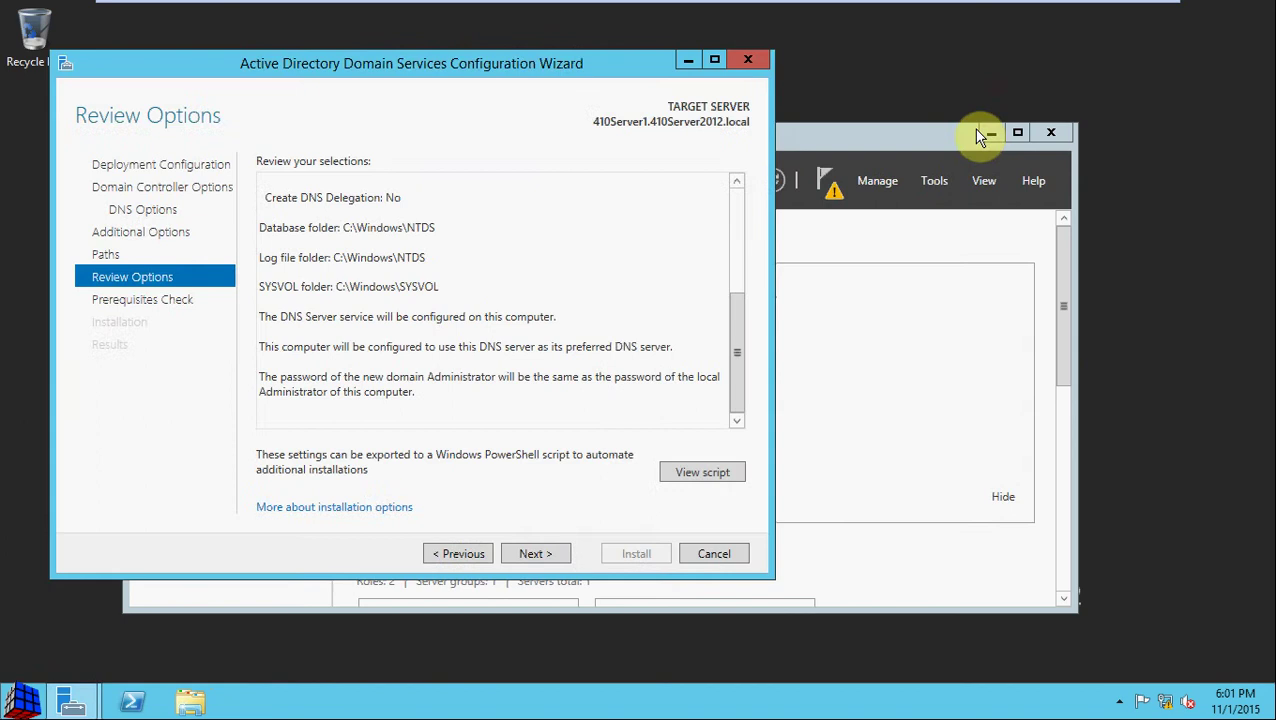
# Step: Run the prerequisites check, review the DNS delegation and cryptography algorithm warnings, and start the installation
pyautogui.click(556, 556)
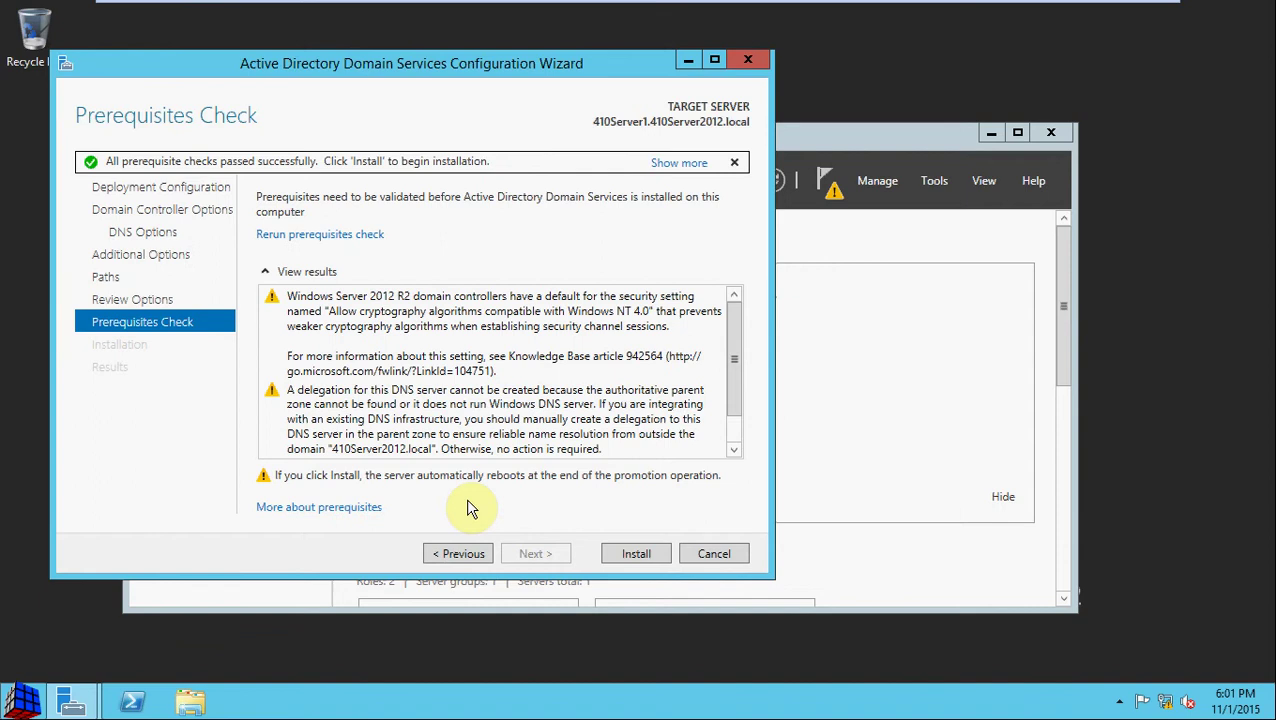
pyautogui.click(595, 398)
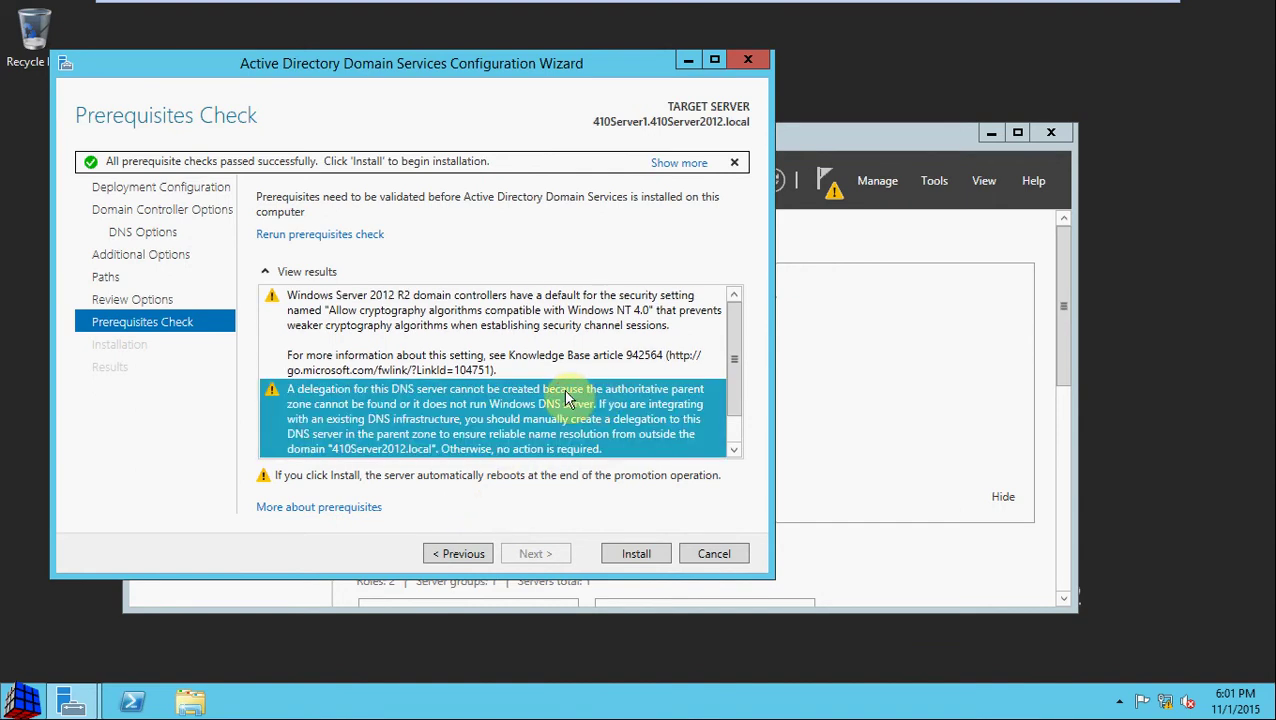
pyautogui.click(676, 315)
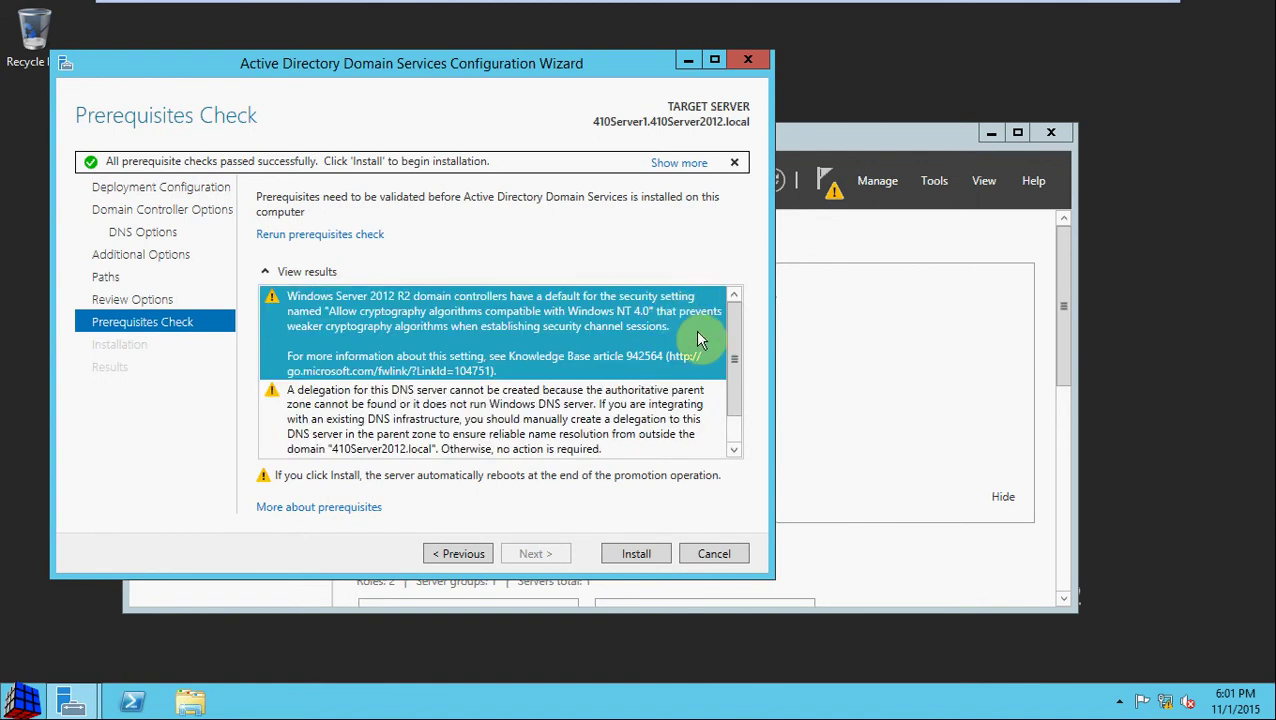
pyautogui.scroll(-1, 698, 340)
pyautogui.click(606, 365)
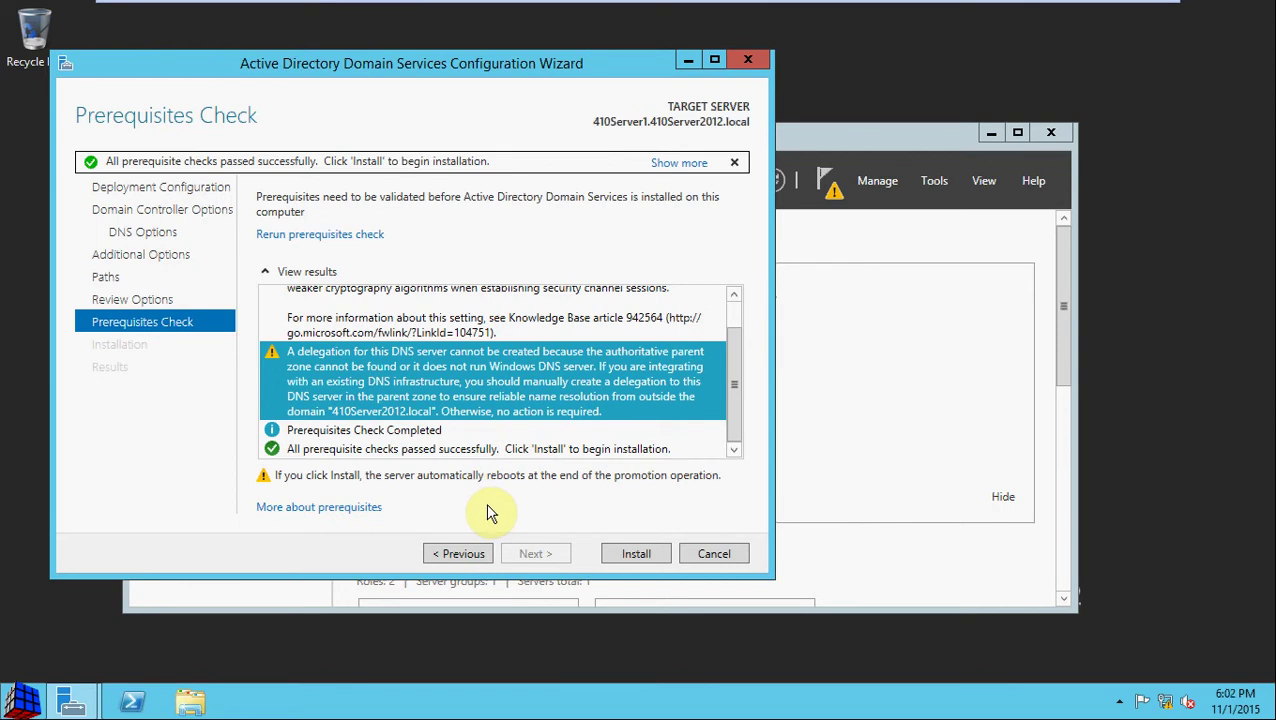
pyautogui.click(638, 553)
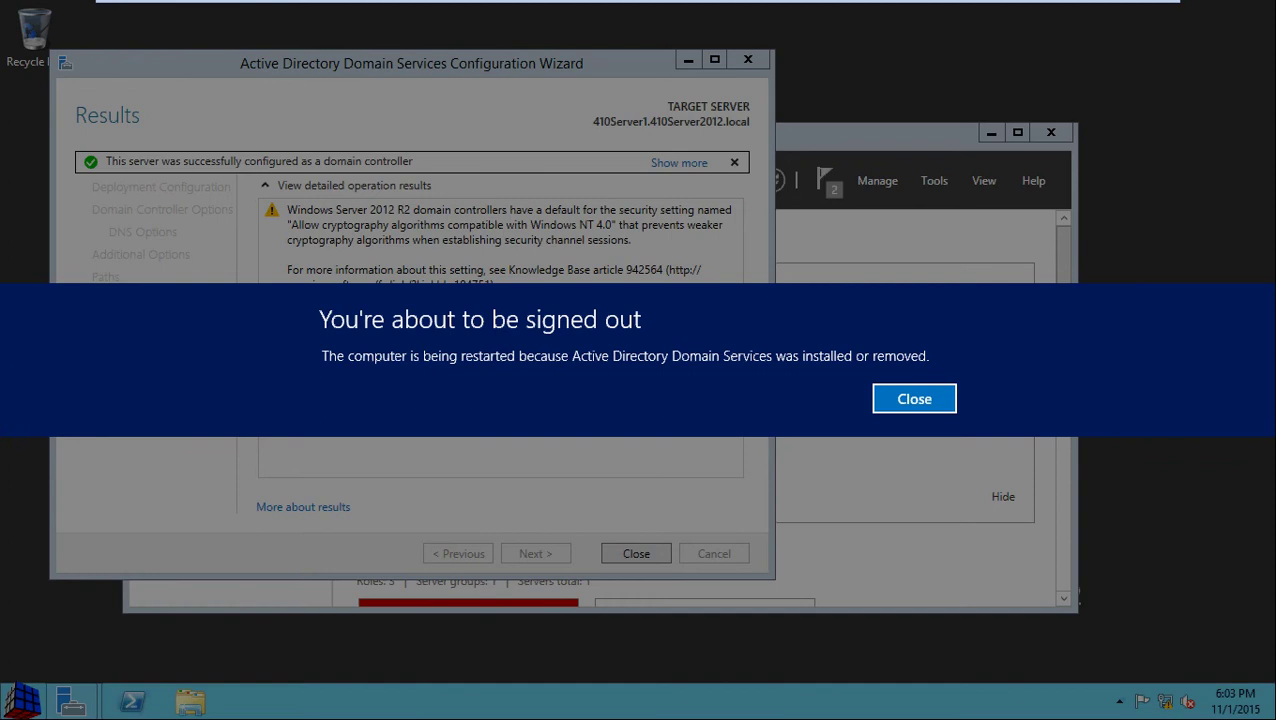
# Step: Dismiss the sign-out notice so the server restarts
pyautogui.click(915, 400)
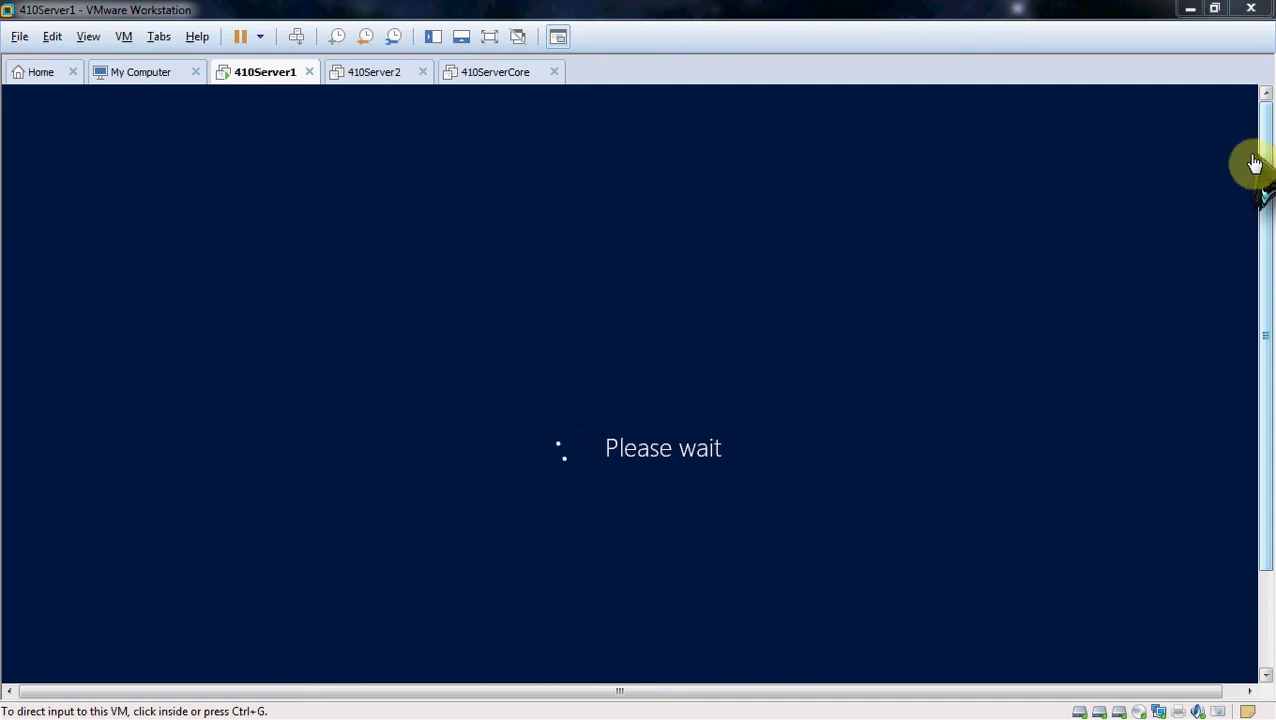
# Step: Switch input between the VM and the host, then show the restarting VM full-screen
pyautogui.click(776, 300)
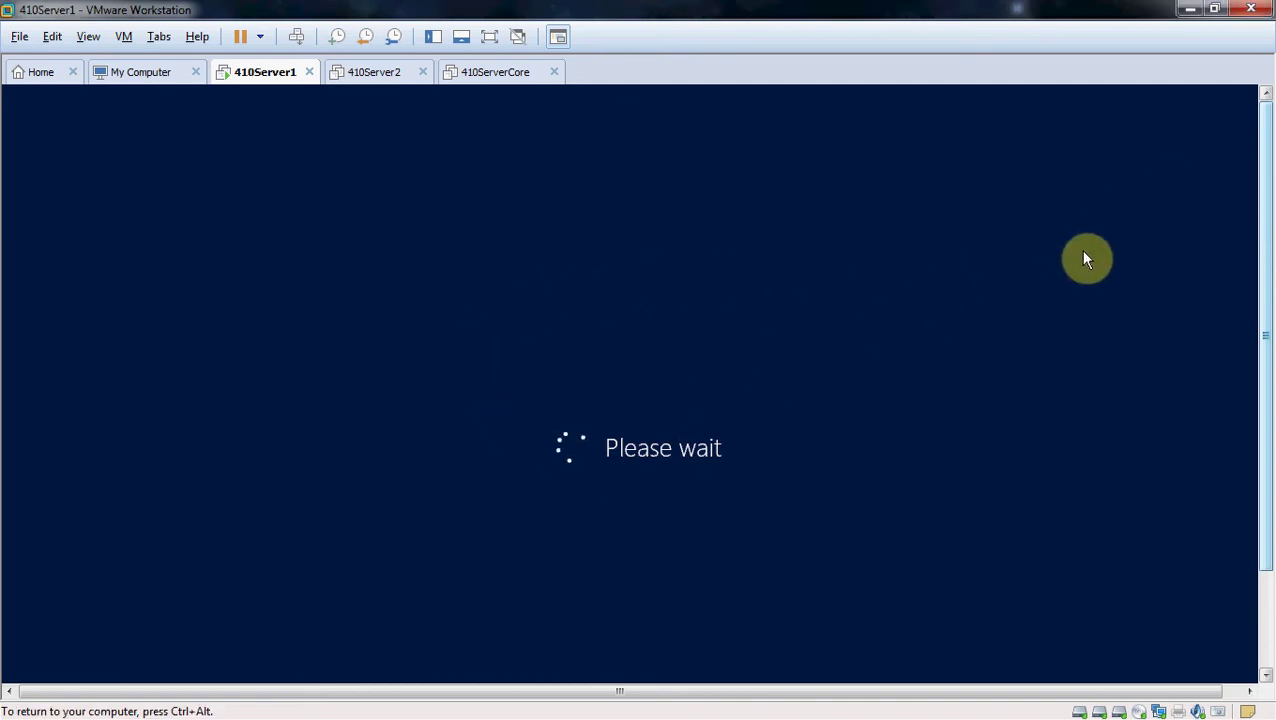
pyautogui.hotkey('ctrl', 'alt')
pyautogui.moveTo(1264, 270); pyautogui.dragTo(1262, 194)
pyautogui.click(941, 275)
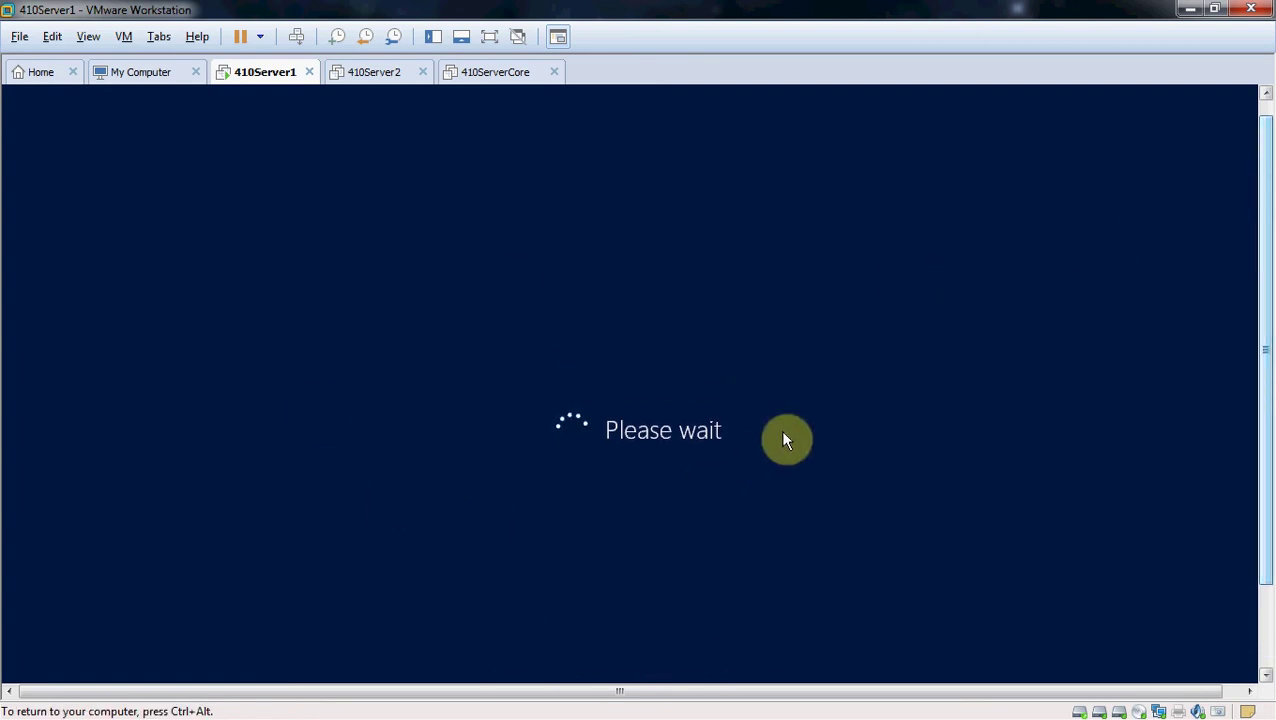
pyautogui.hotkey('ctrl', 'alt')
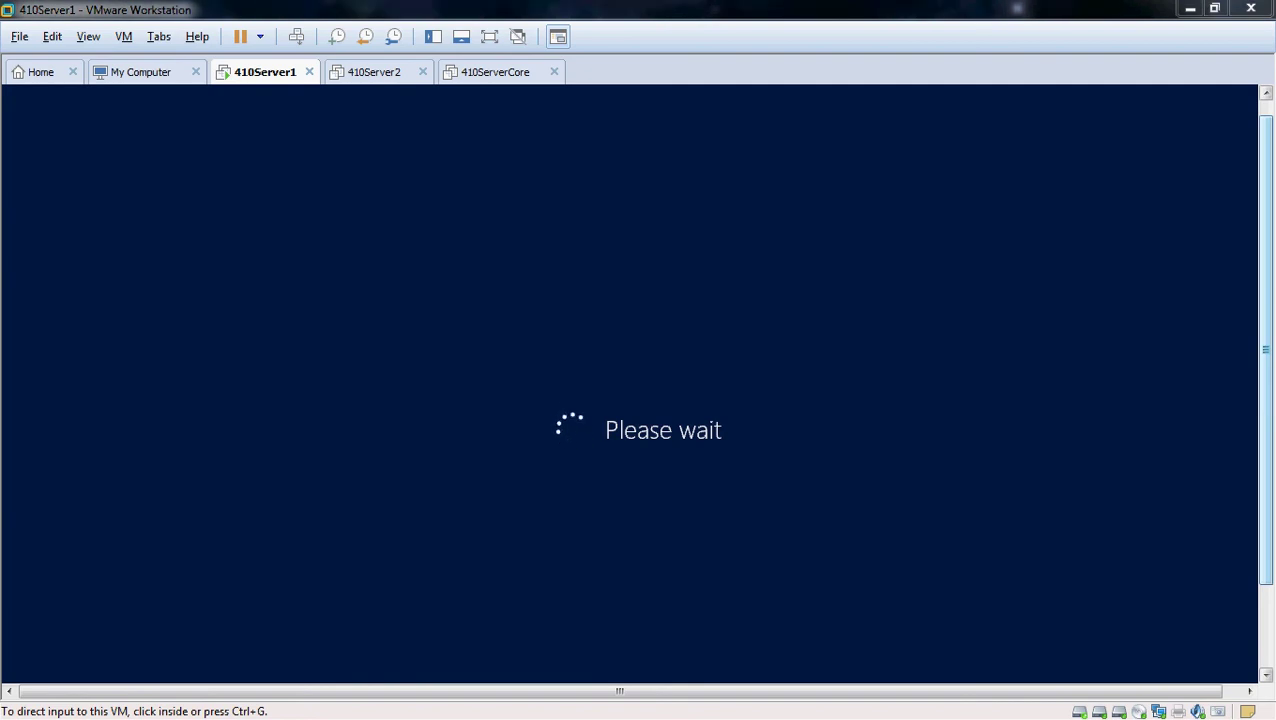
pyautogui.click(905, 258)
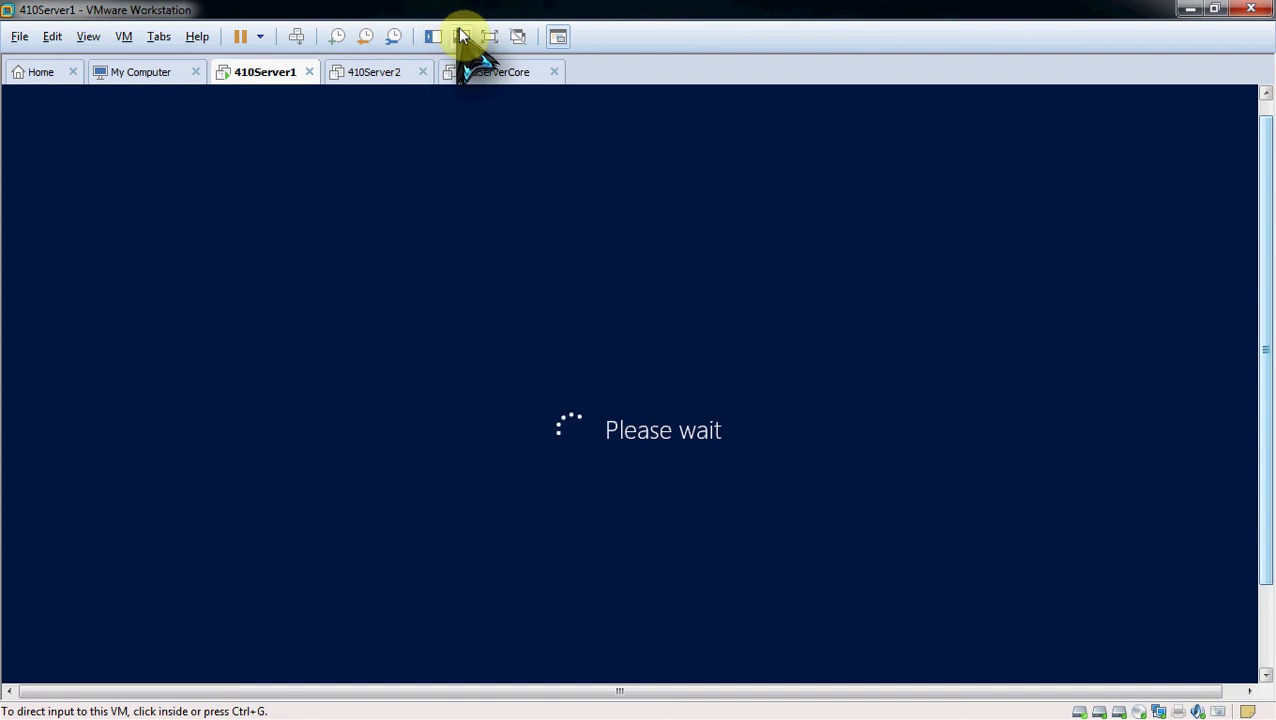
pyautogui.click(489, 36)
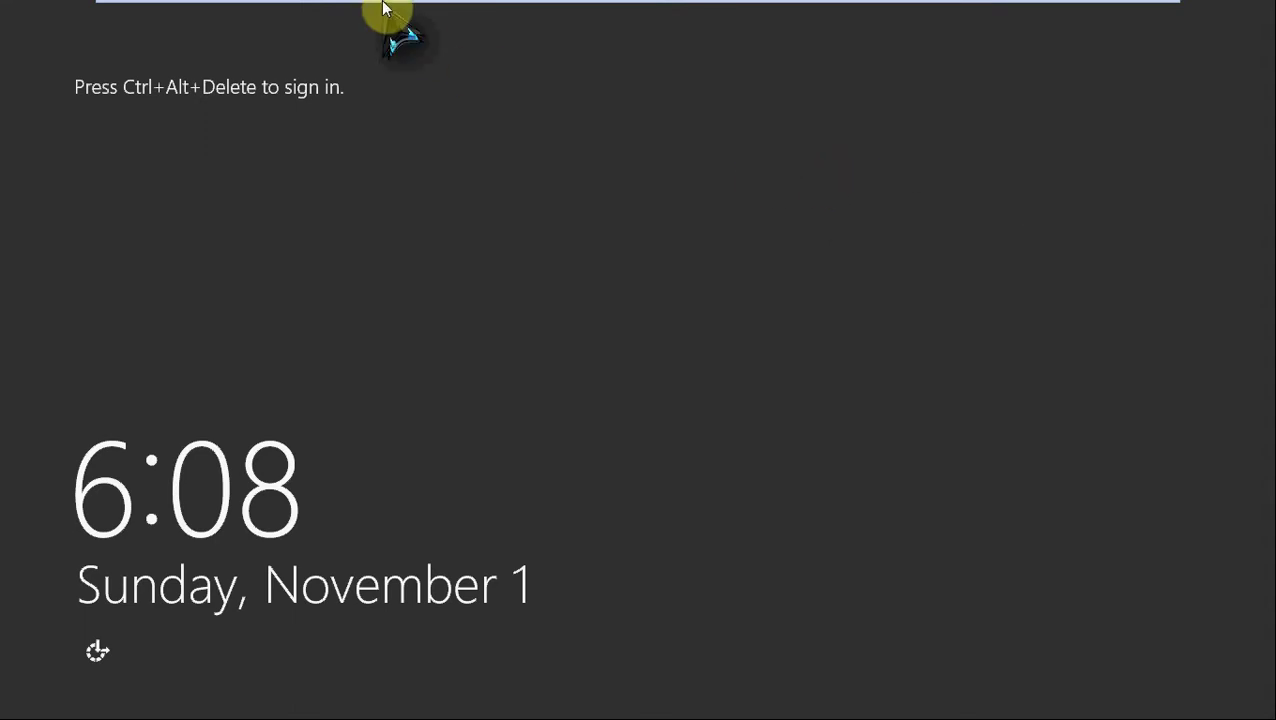
# Step: Send Ctrl+Alt+Del to the server, then go back from the password prompt to the account tiles
pyautogui.moveTo(385, 8)
pyautogui.click(308, 10)
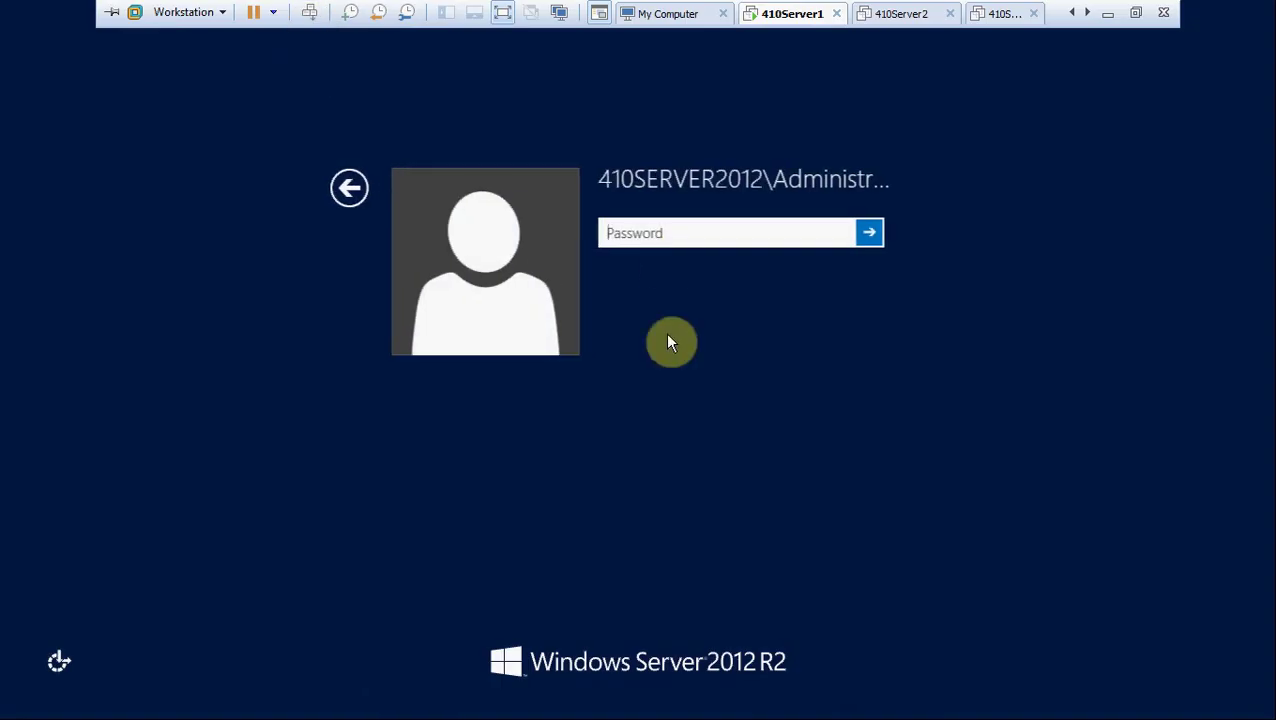
pyautogui.click(662, 232)
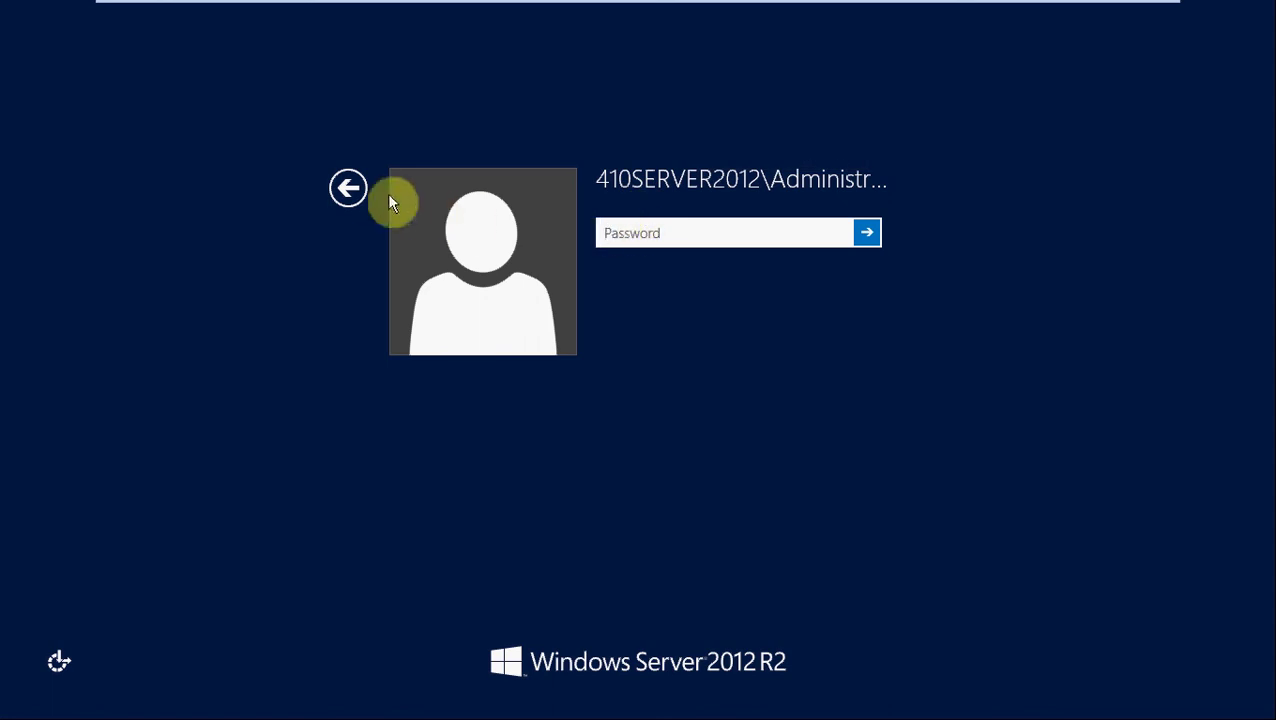
pyautogui.click(351, 190)
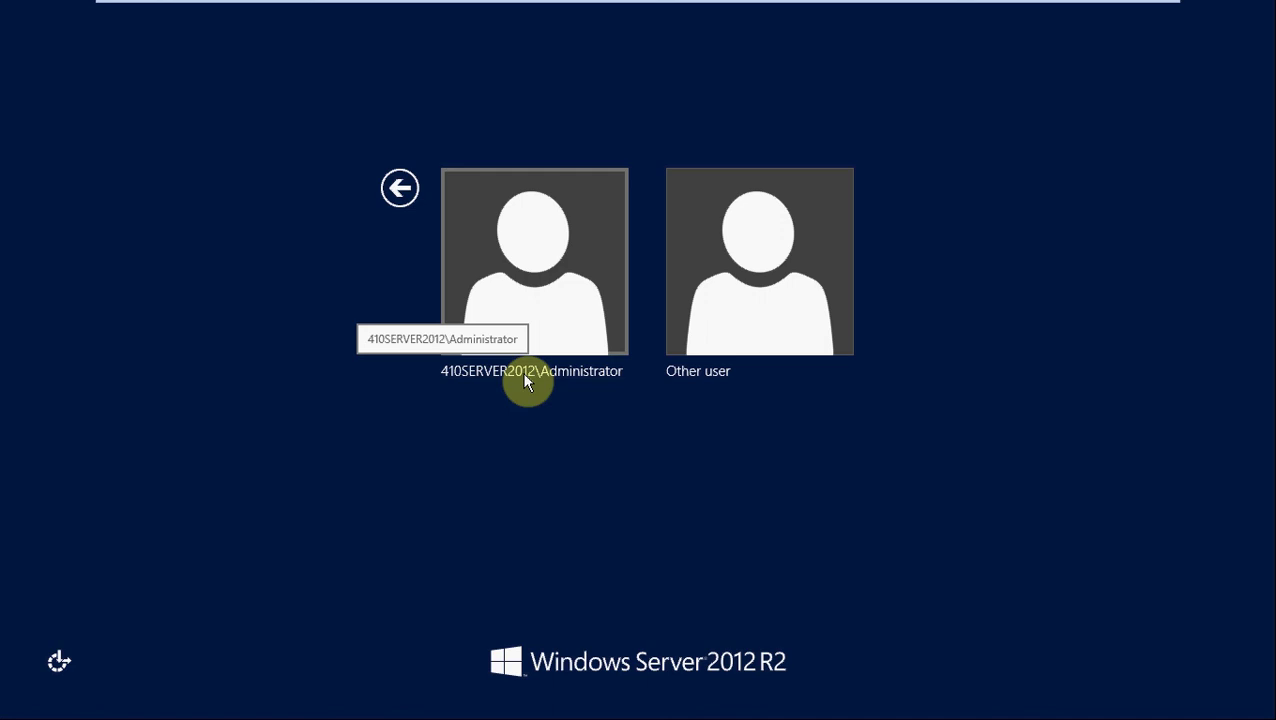
# Step: Choose Other user and enter '.\Administrator' as the user name
pyautogui.click(702, 358)
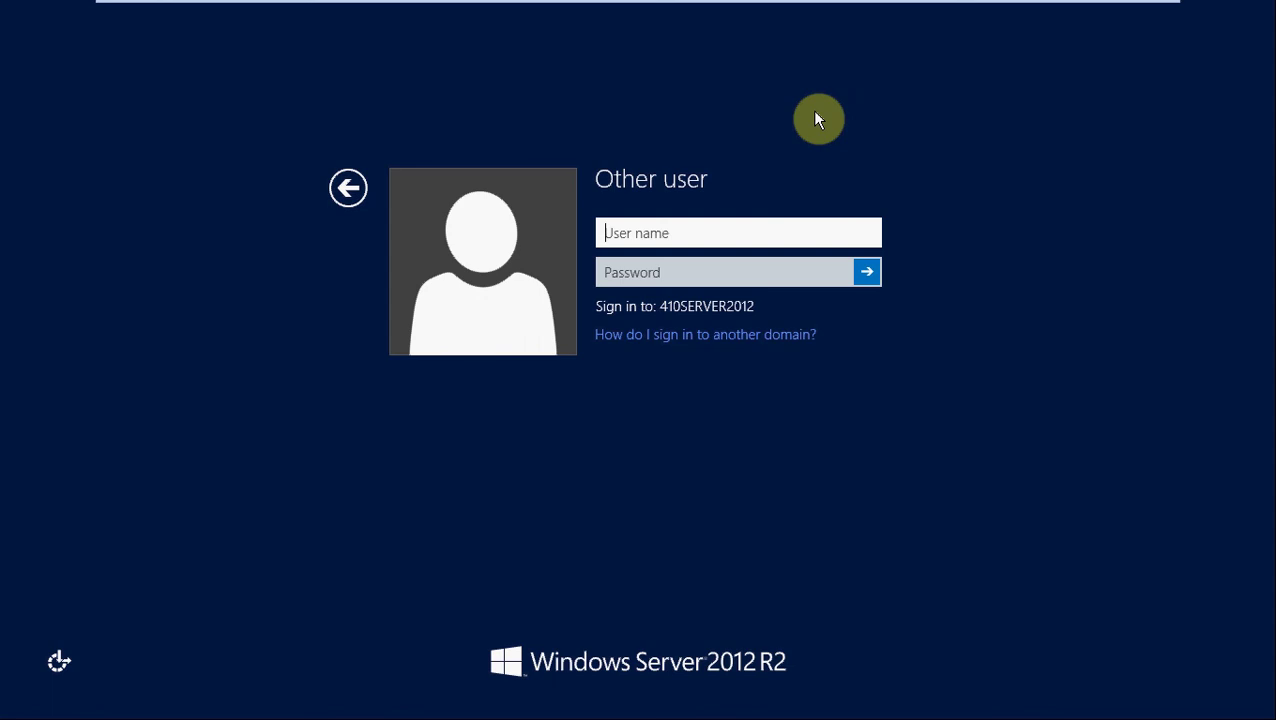
pyautogui.write('.\\Administrator')
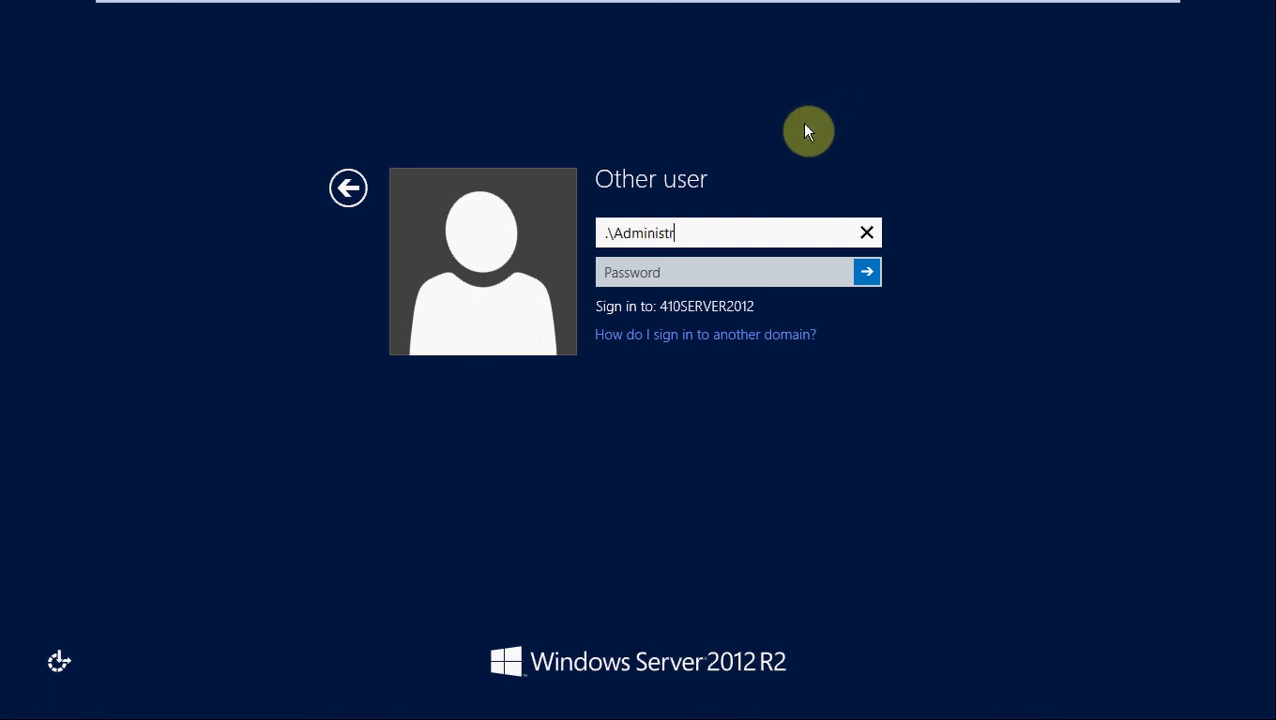
pyautogui.click(700, 274)
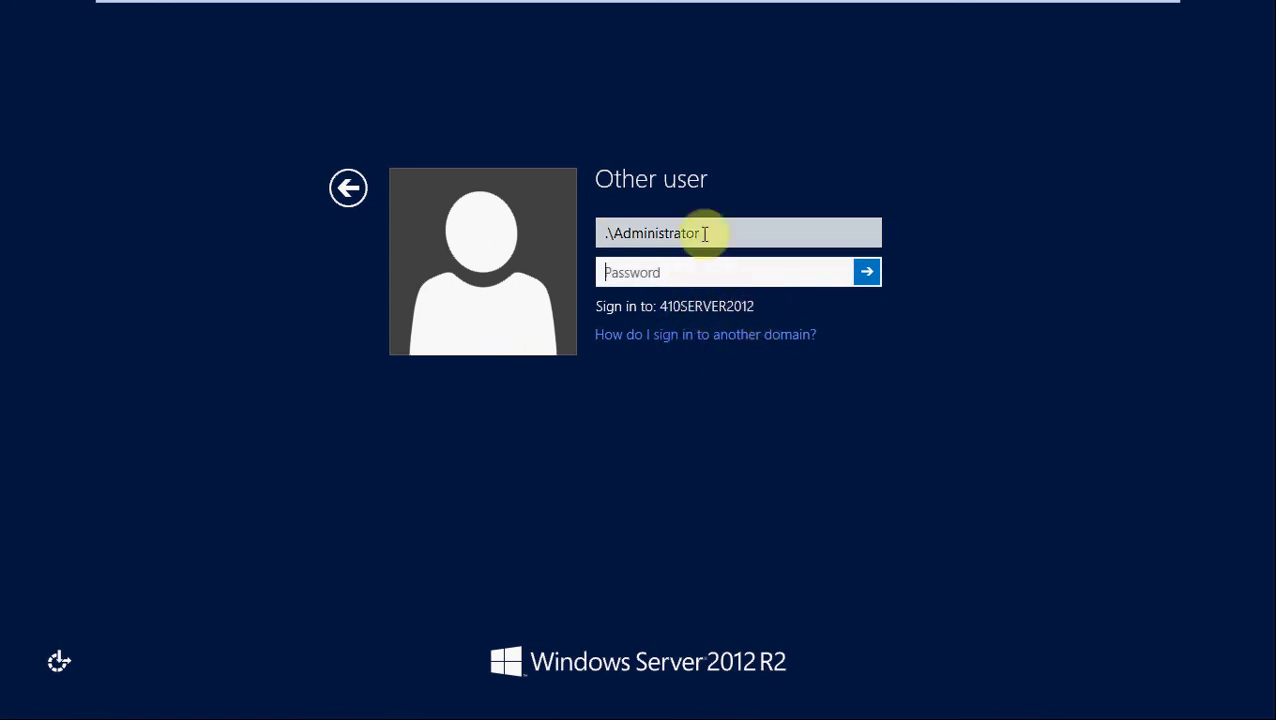
# Step: Replace the user name with 'Administrator' and enter the account password to sign in
pyautogui.click(722, 233)
pyautogui.doubleClick(729, 233)
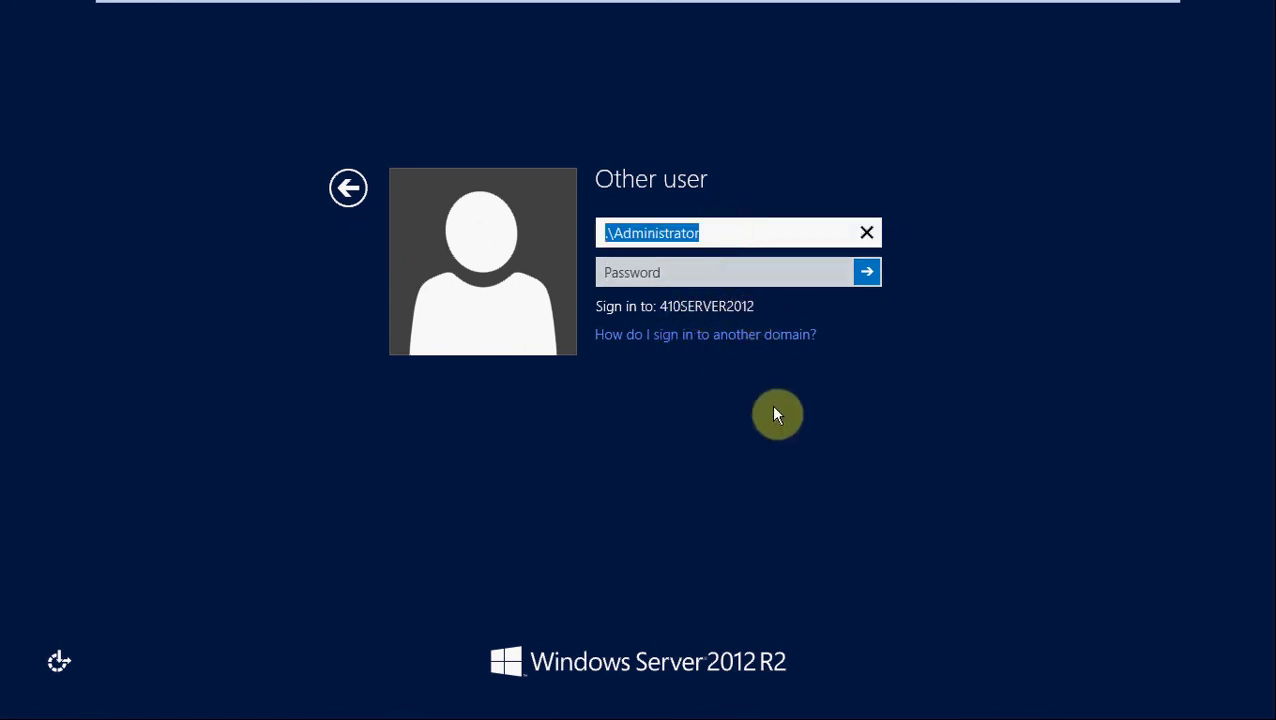
pyautogui.click(732, 233)
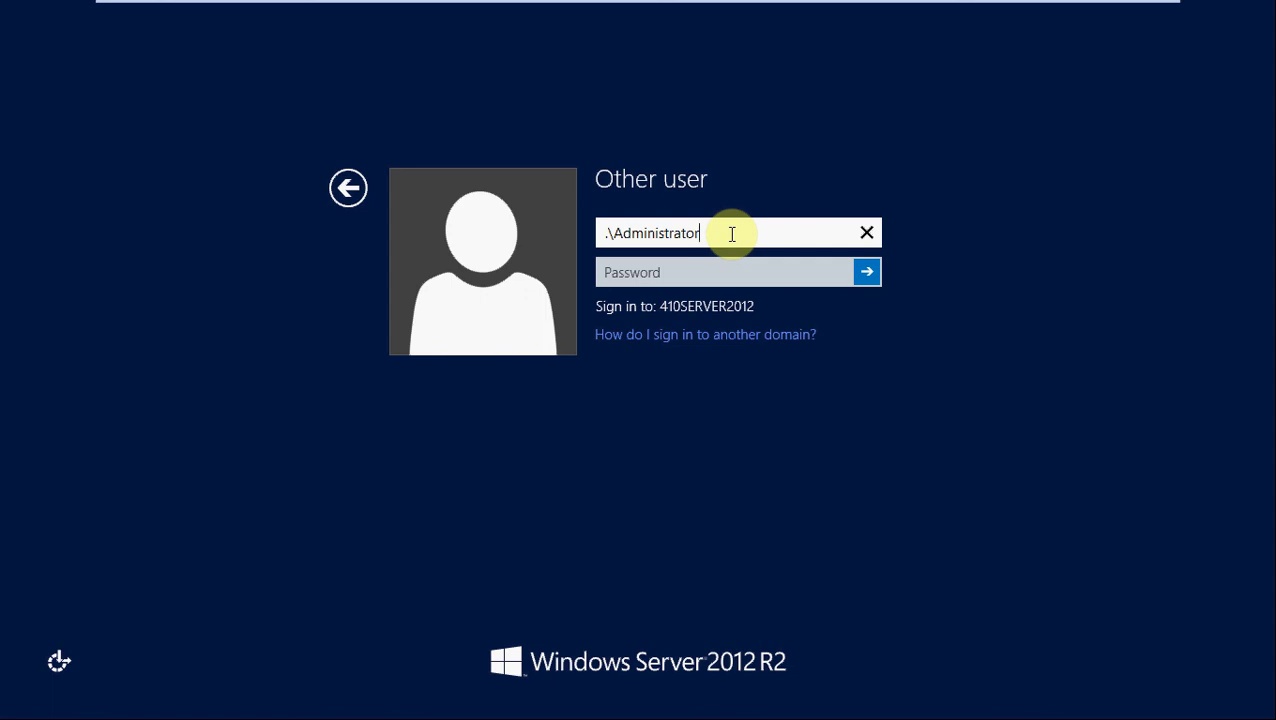
pyautogui.moveTo(732, 233); pyautogui.dragTo(607, 230)
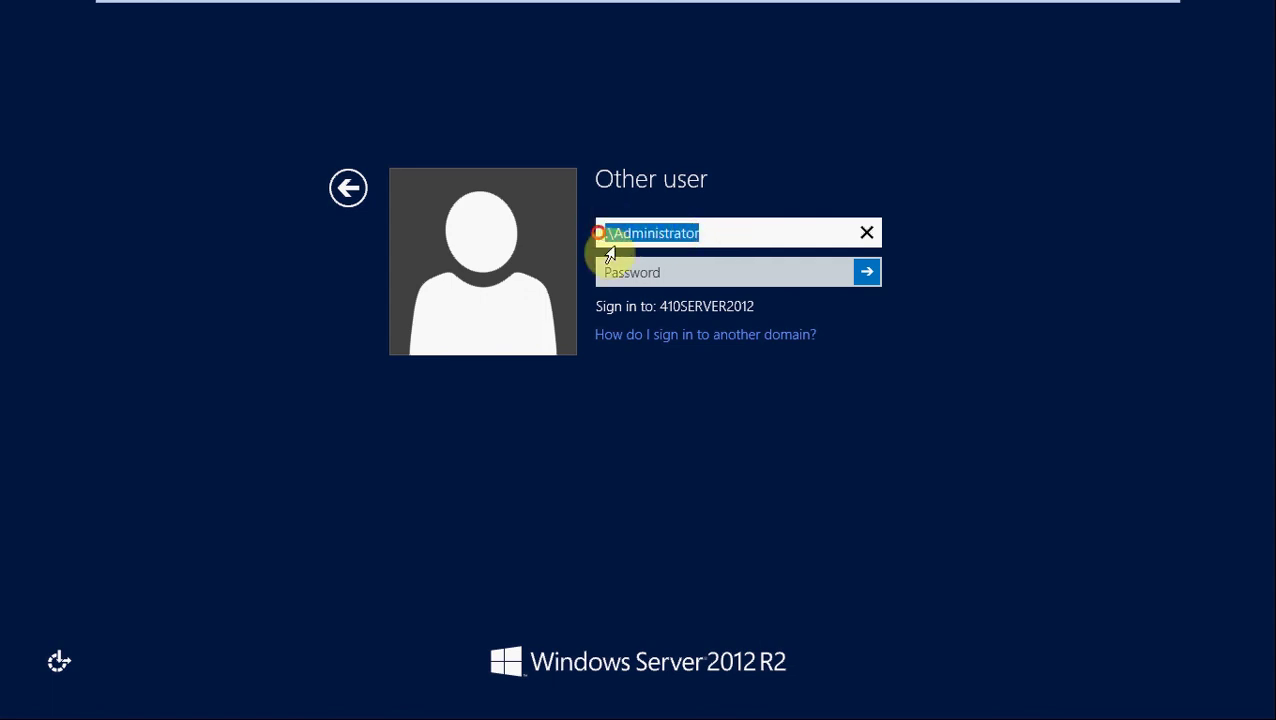
pyautogui.click(735, 228)
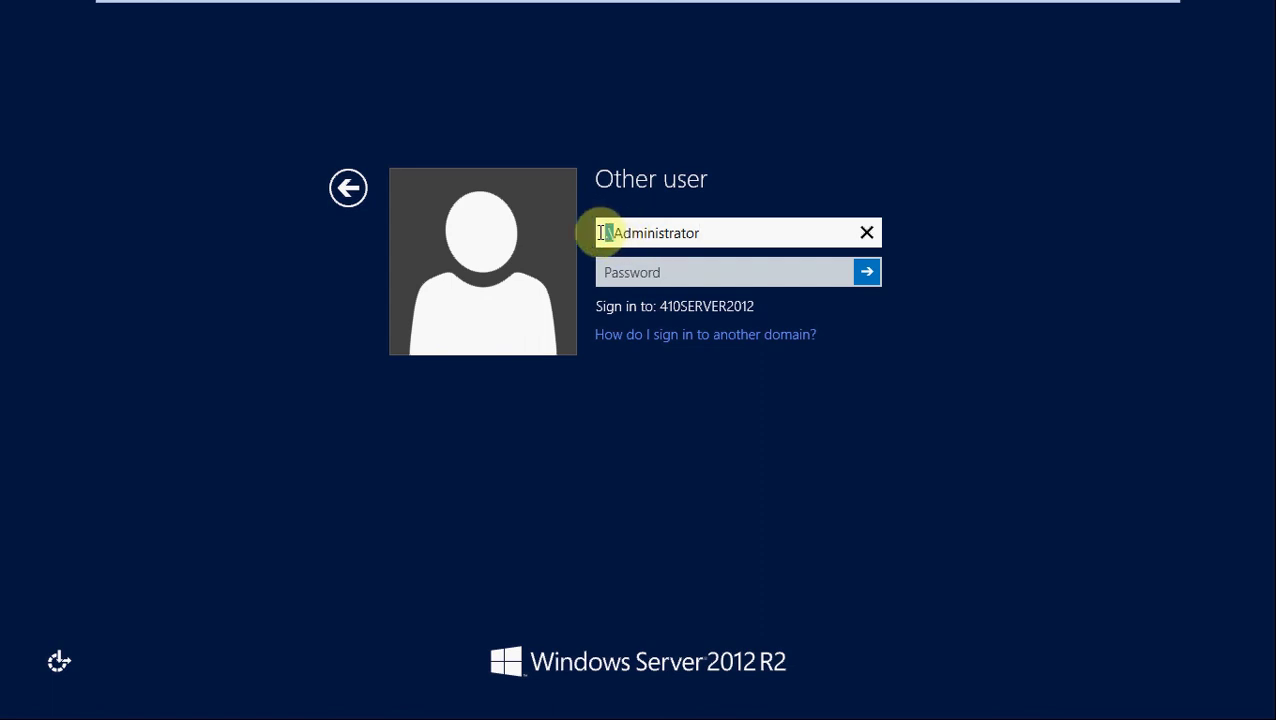
pyautogui.click(600, 232)
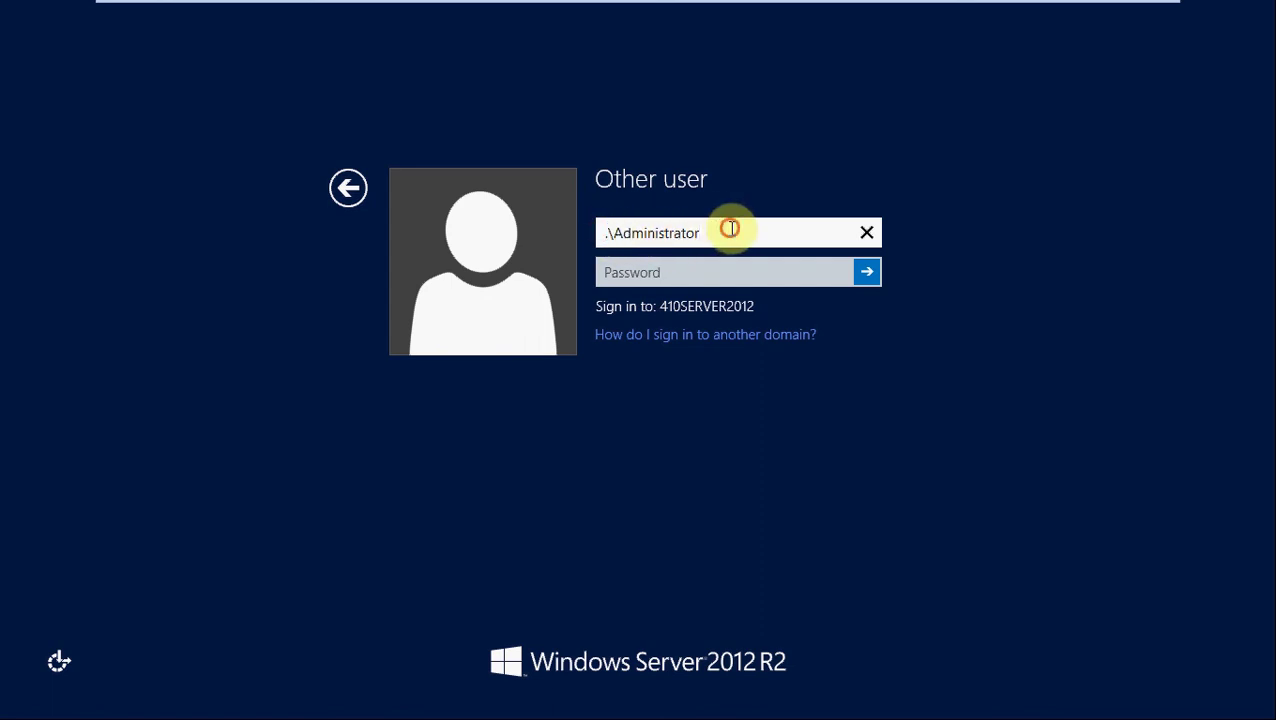
pyautogui.moveTo(732, 228); pyautogui.dragTo(447, 235)
pyautogui.write('A')
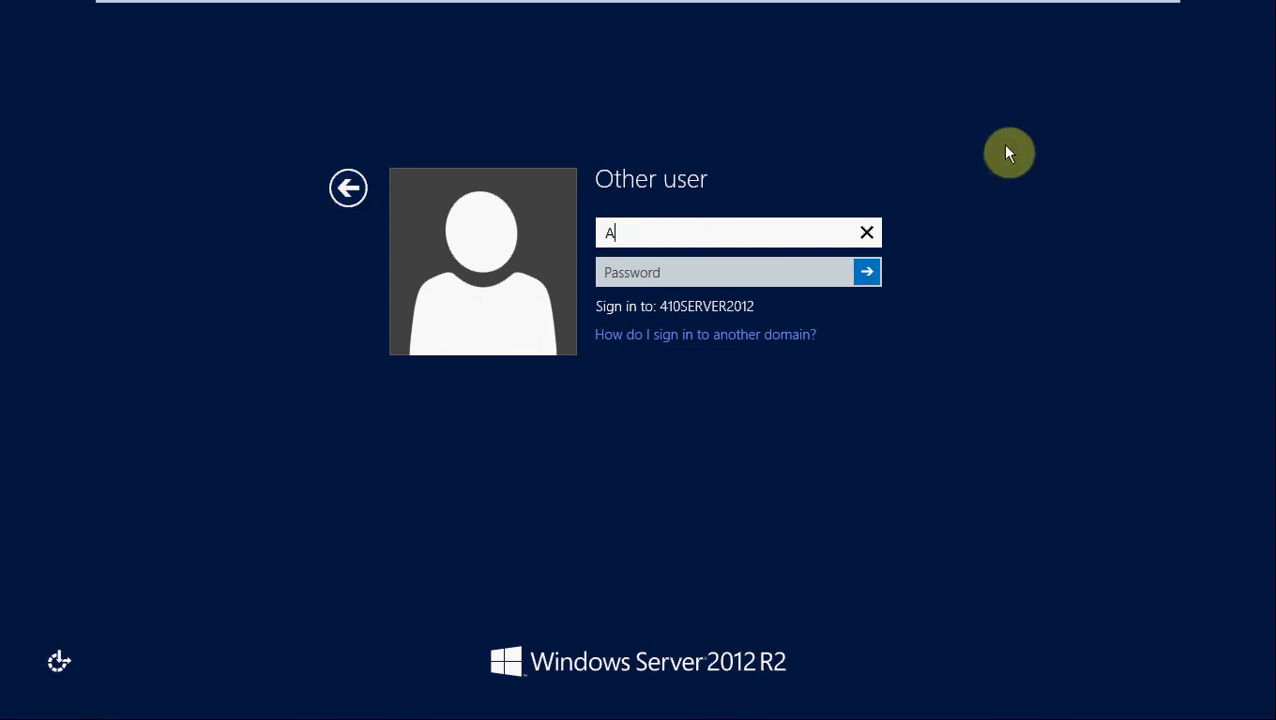
pyautogui.write('dministratorr')
pyautogui.press('BackSpace')
pyautogui.press('Tab')
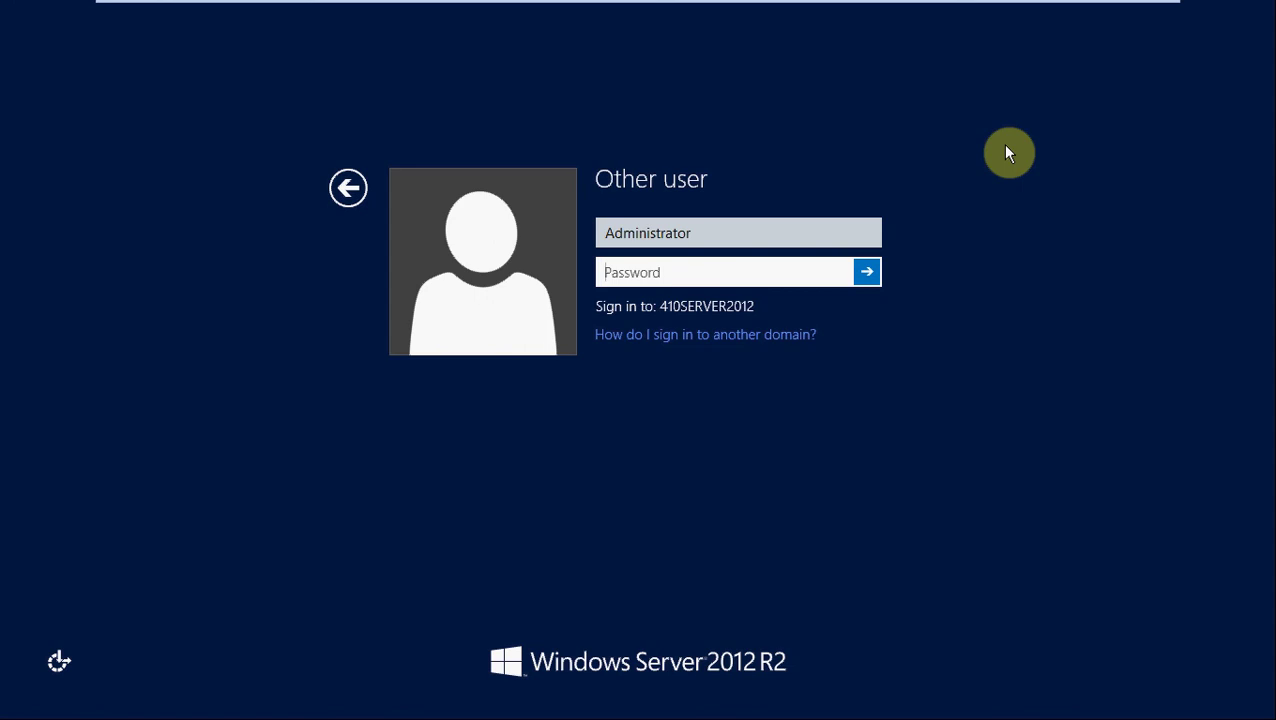
pyautogui.write('***********')
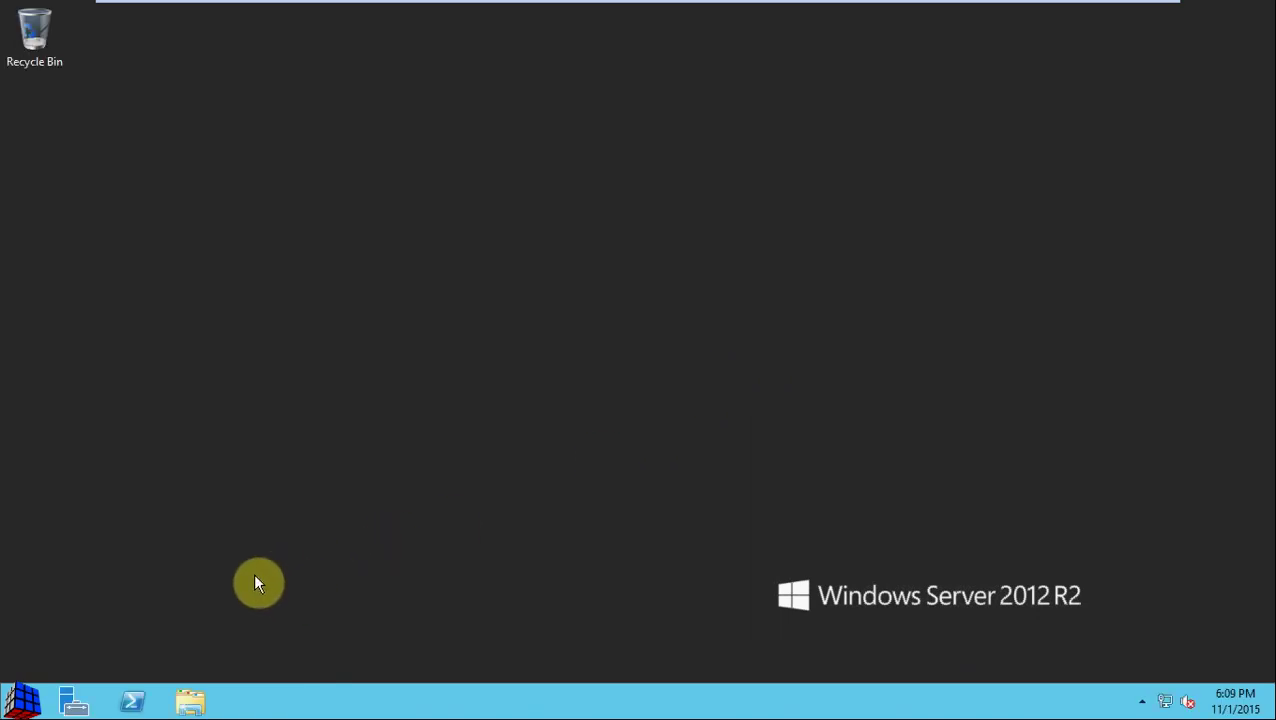
# Step: Search Start for 'active directory' and pin Active Directory Users and Computers to the taskbar
pyautogui.click(33, 703)
pyautogui.write('a')
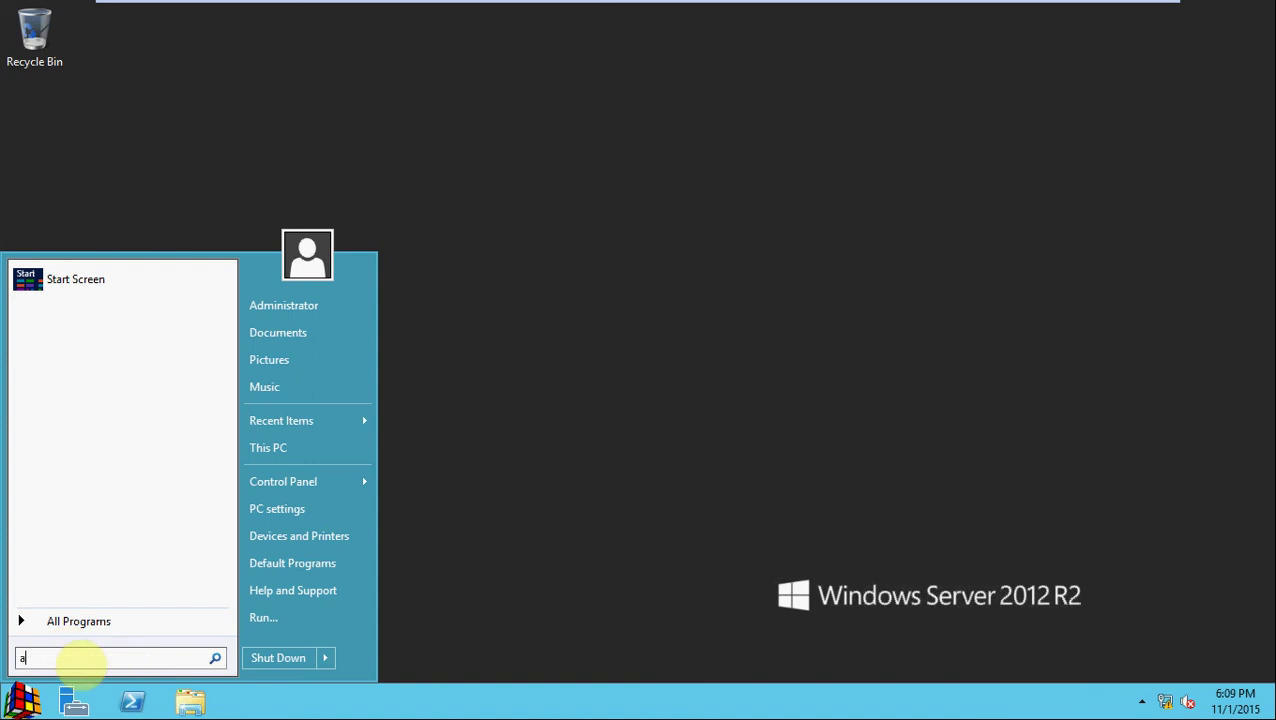
pyautogui.write('ctive dr')
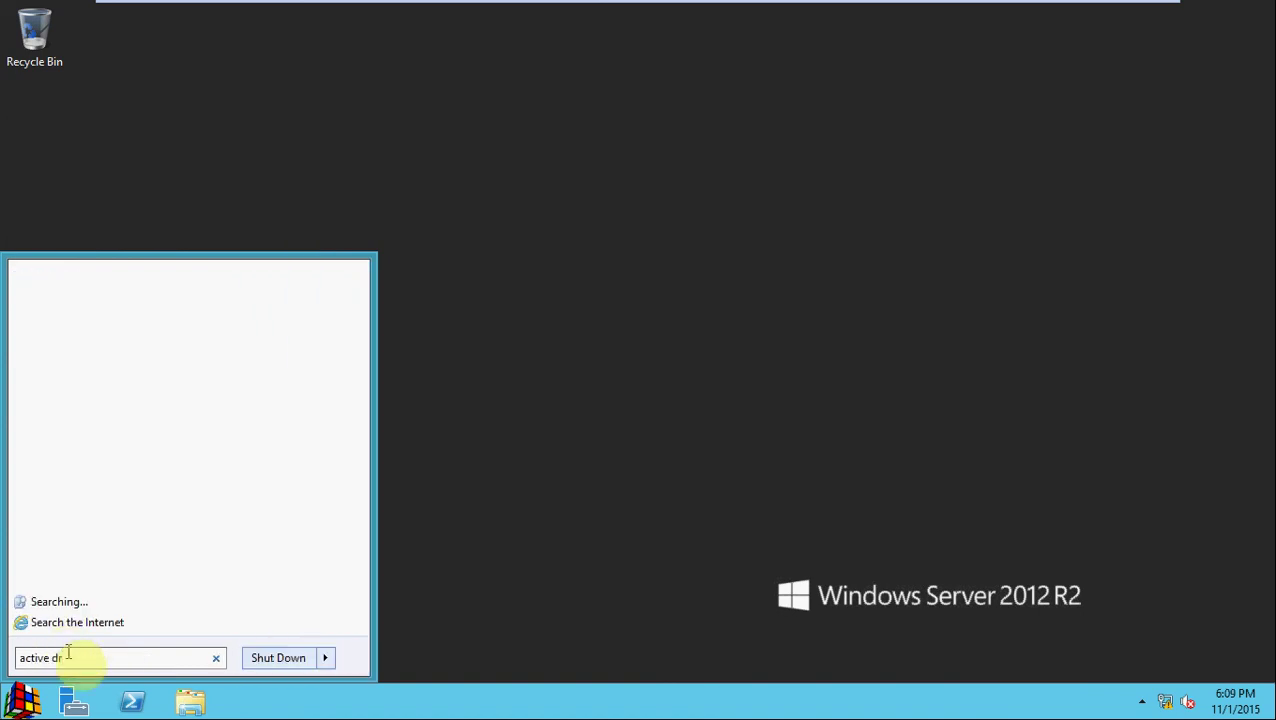
pyautogui.press('BackSpace')
pyautogui.write('ire')
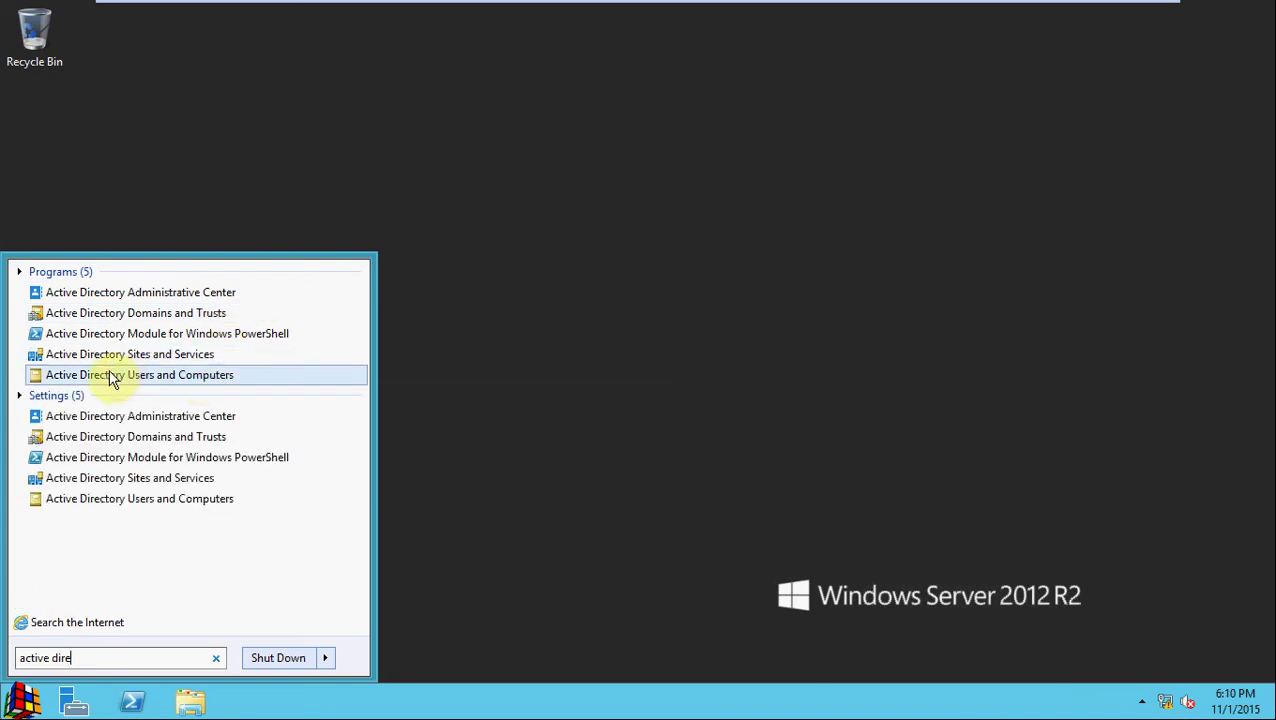
pyautogui.rightClick(195, 385)
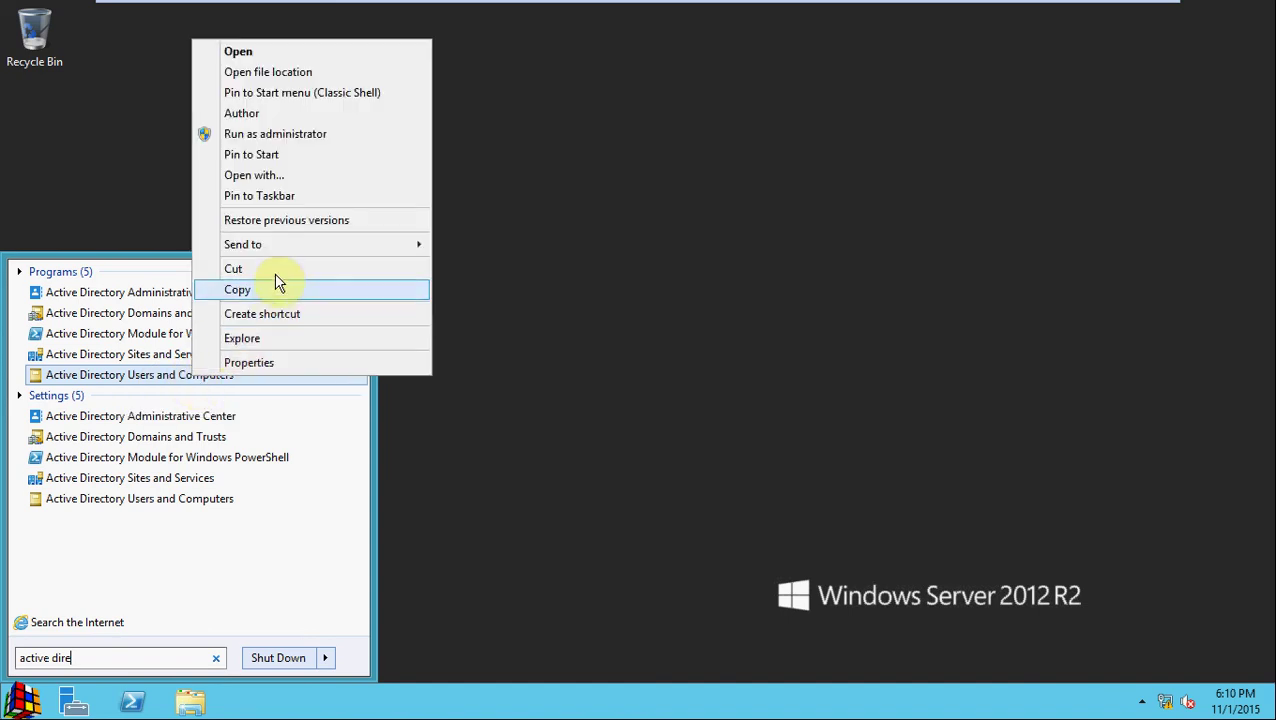
pyautogui.click(290, 197)
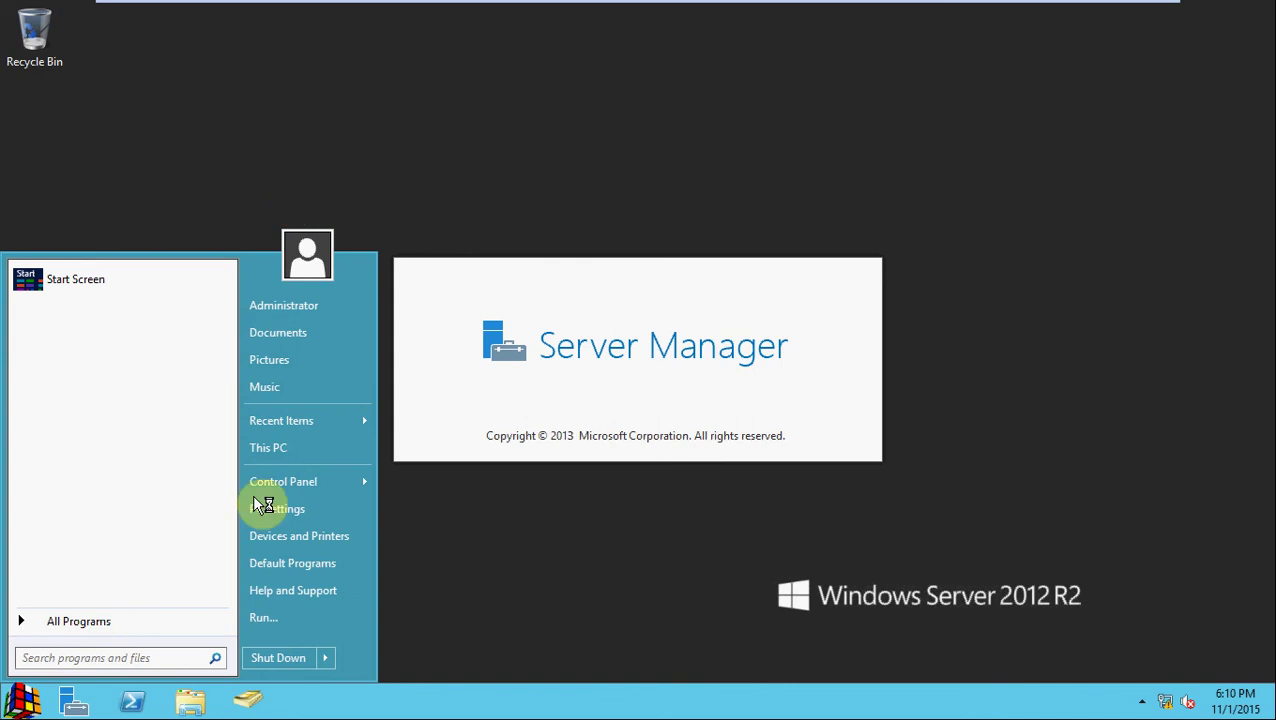
pyautogui.click(356, 705)
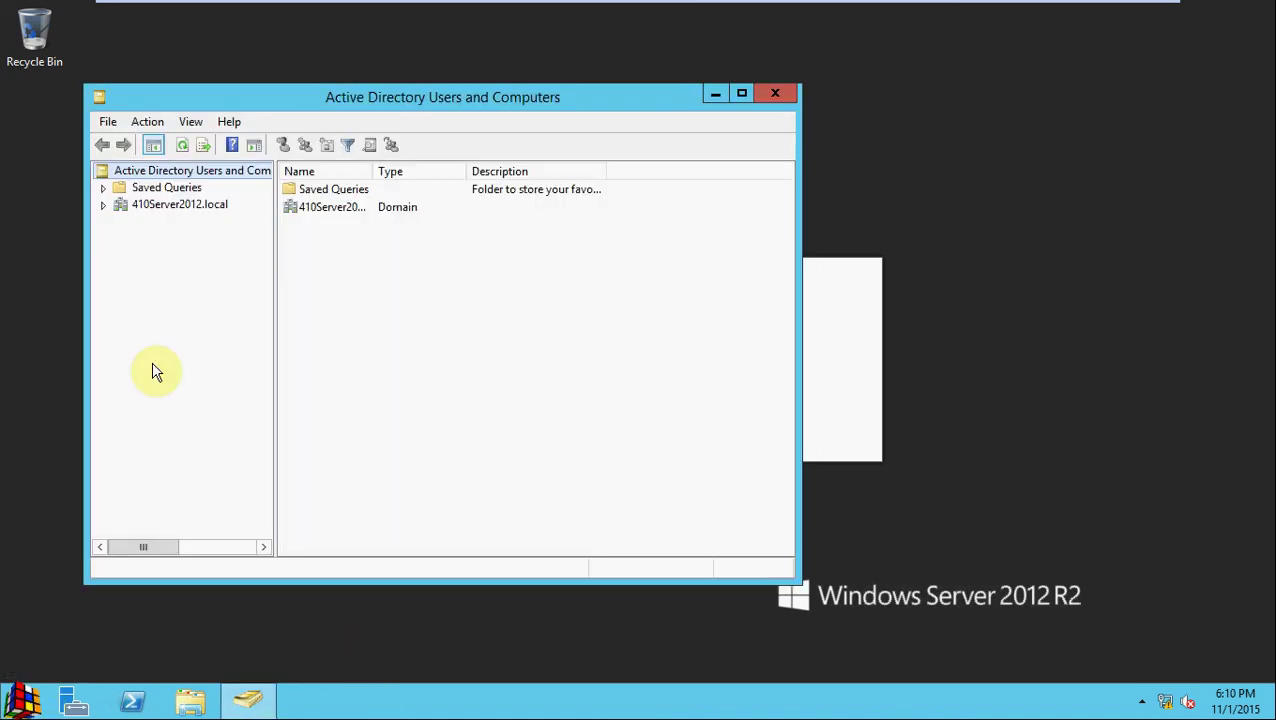
# Step: Launch Active Directory Users and Computers from the taskbar and expand the 410Server2012.local domain
pyautogui.click(193, 262)
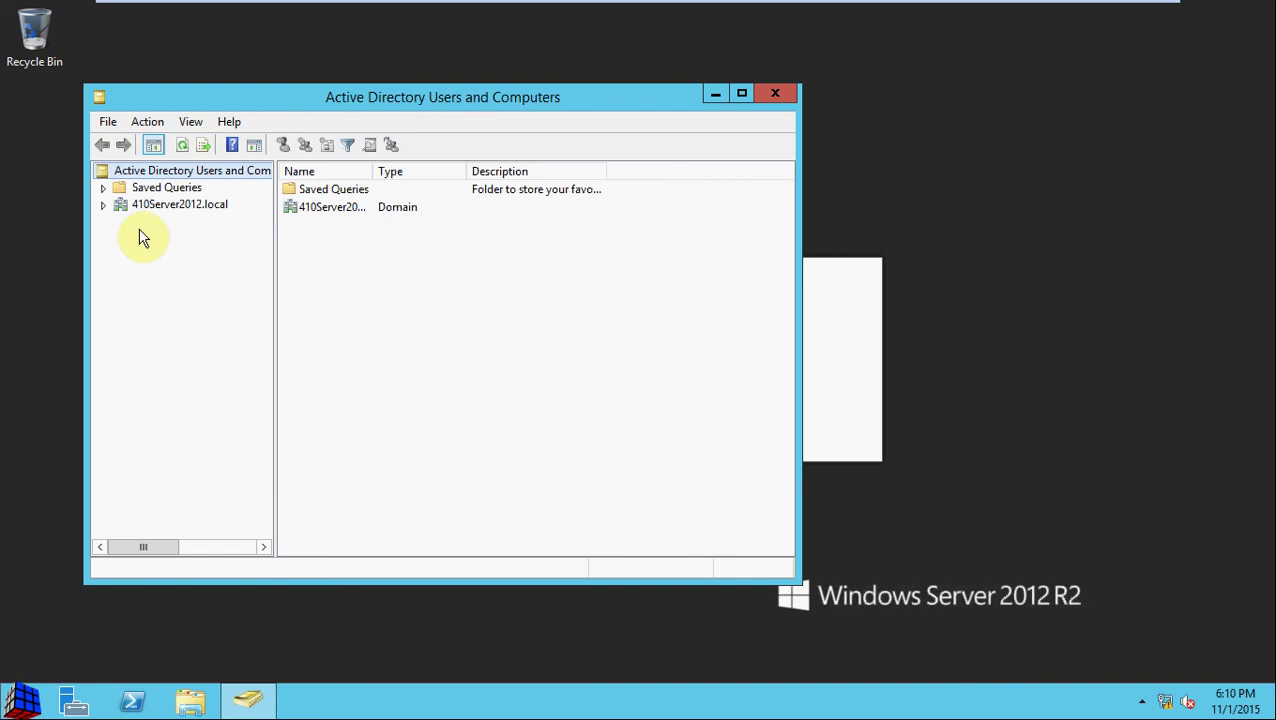
pyautogui.click(104, 205)
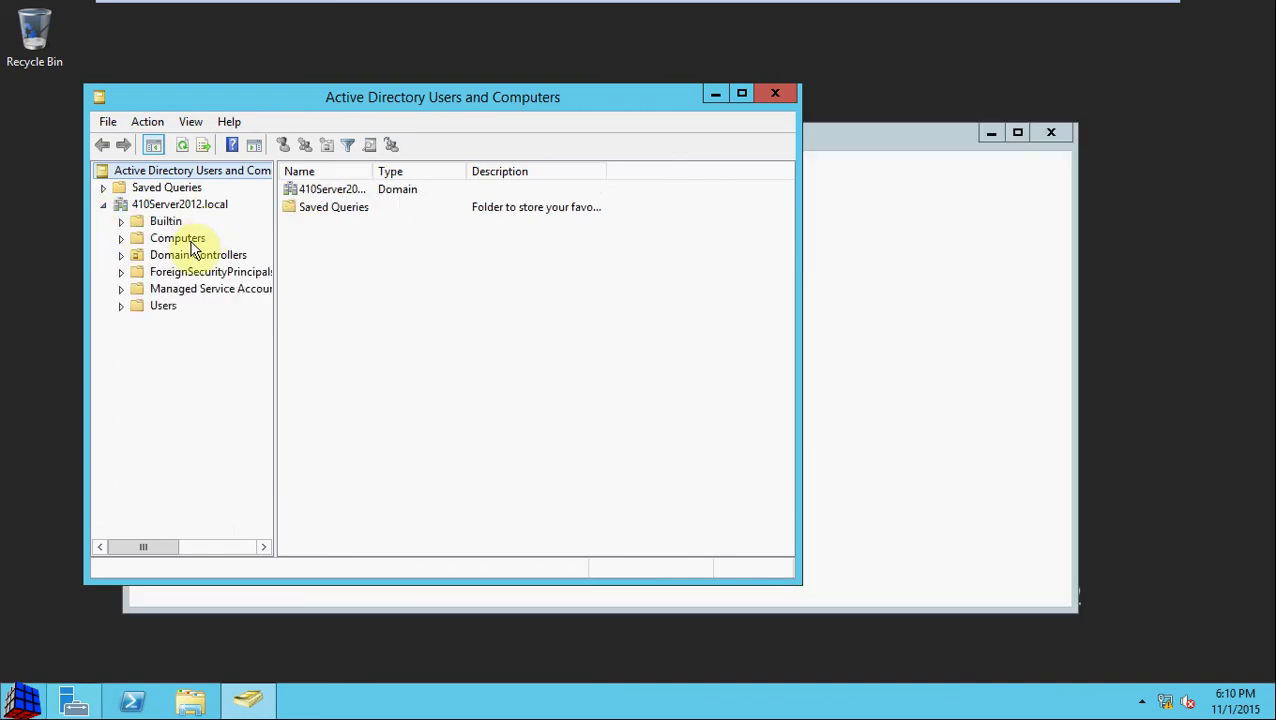